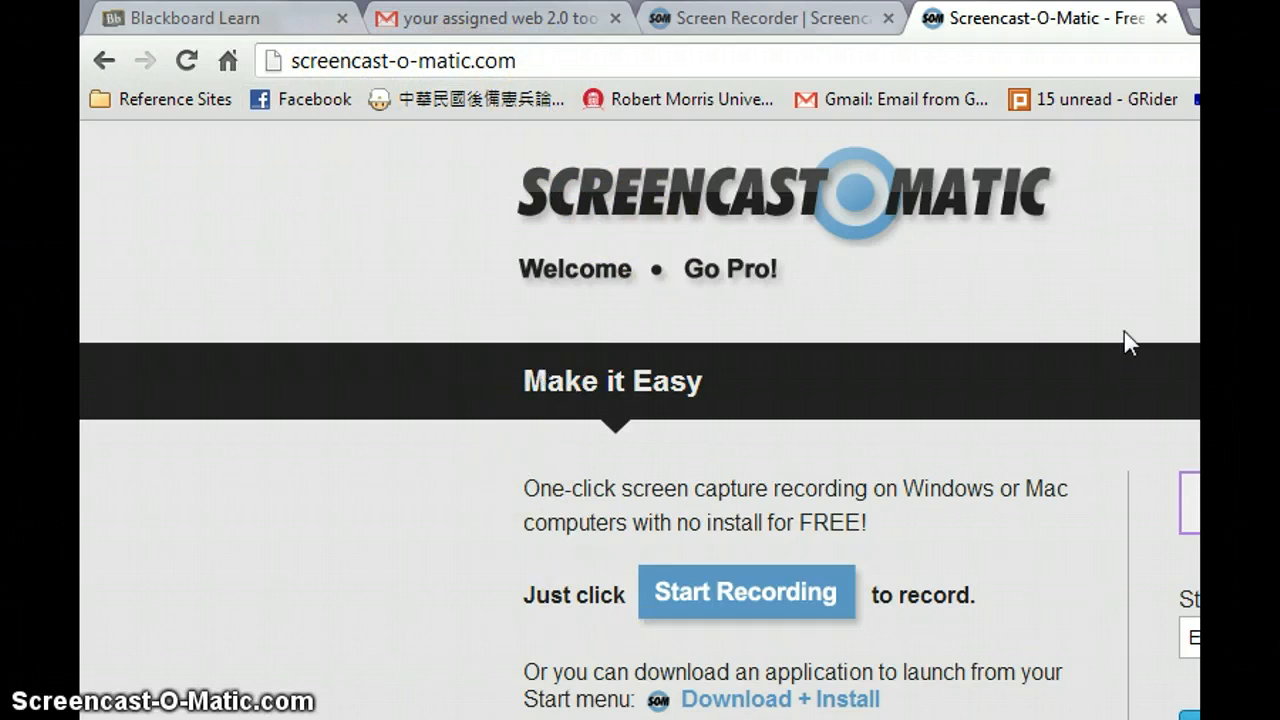
Look over the Screencast-O-Matic home page, including its user examples and Features list, and check the Screen Recorder page.
click(798, 612)
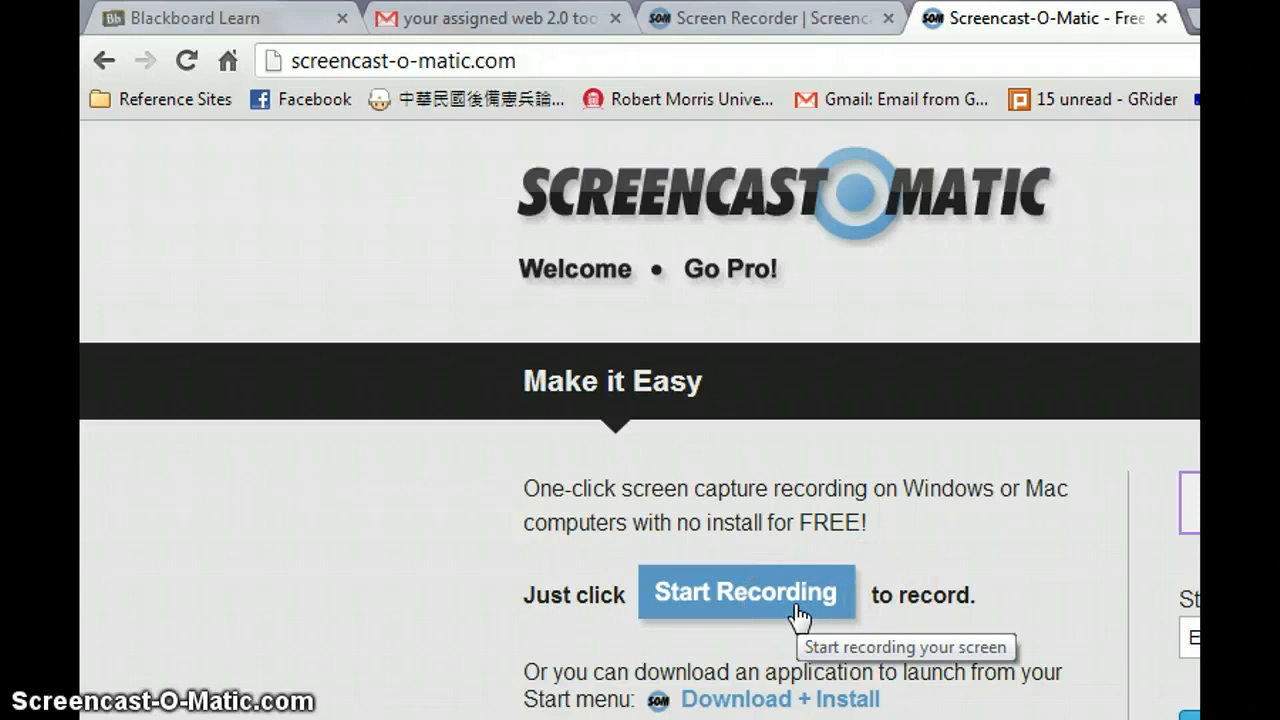
click(848, 500)
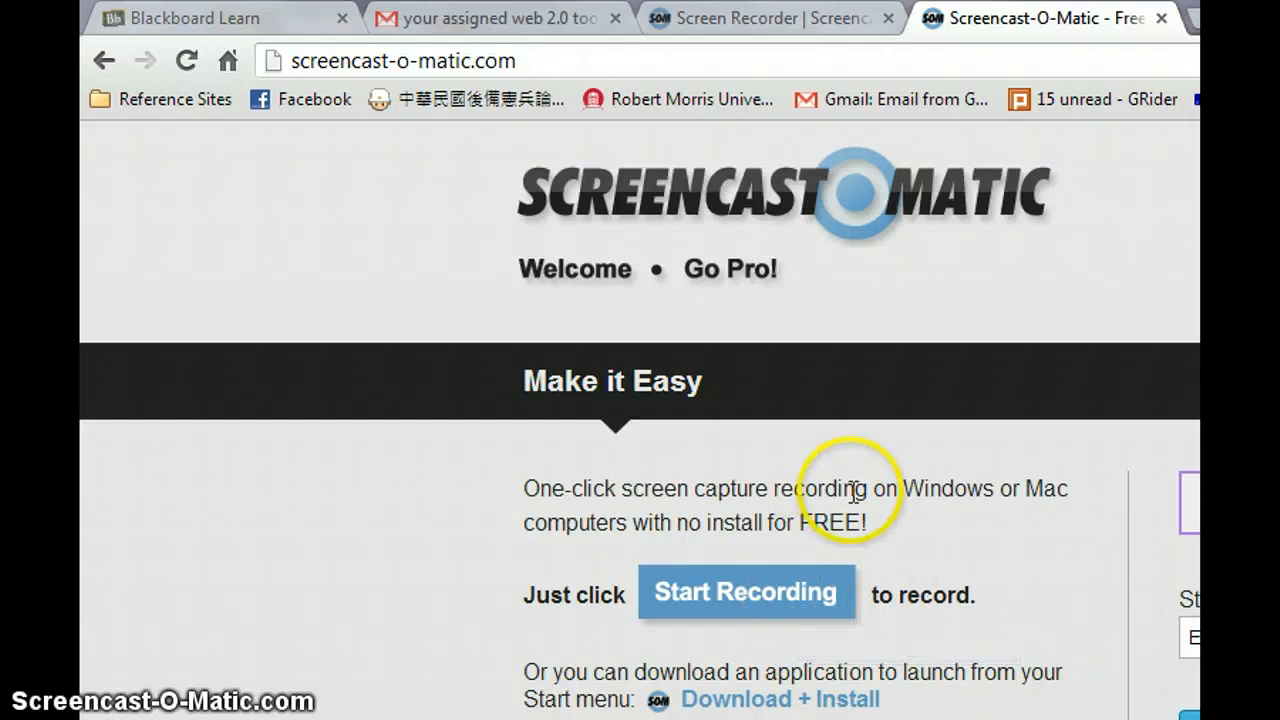
scroll(868, 541, down, 3)
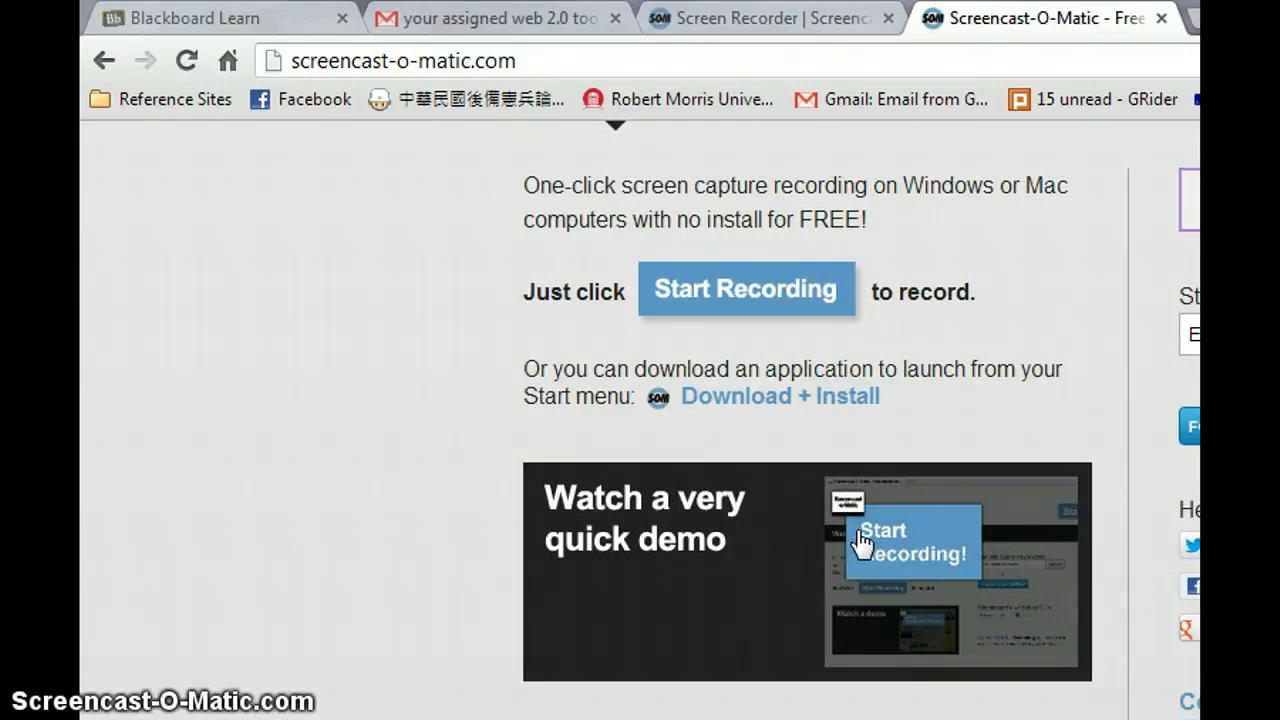
scroll(851, 543, down, 5)
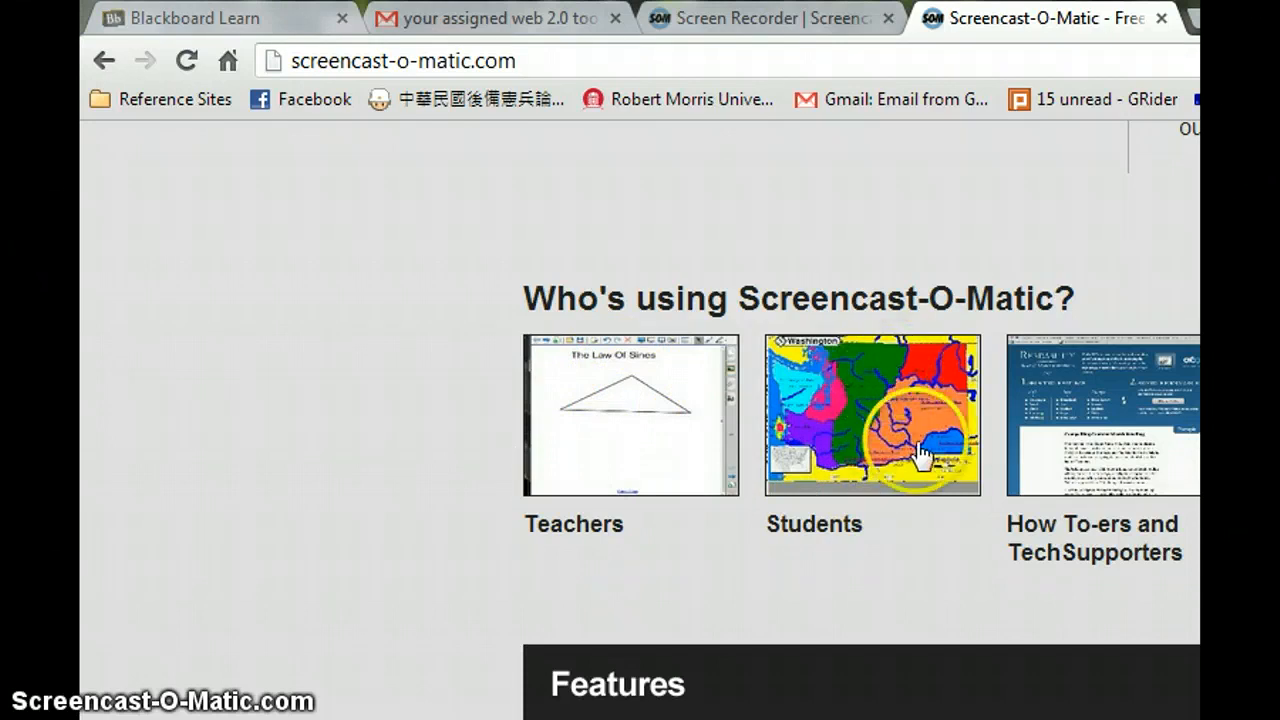
scroll(940, 535, up, 1)
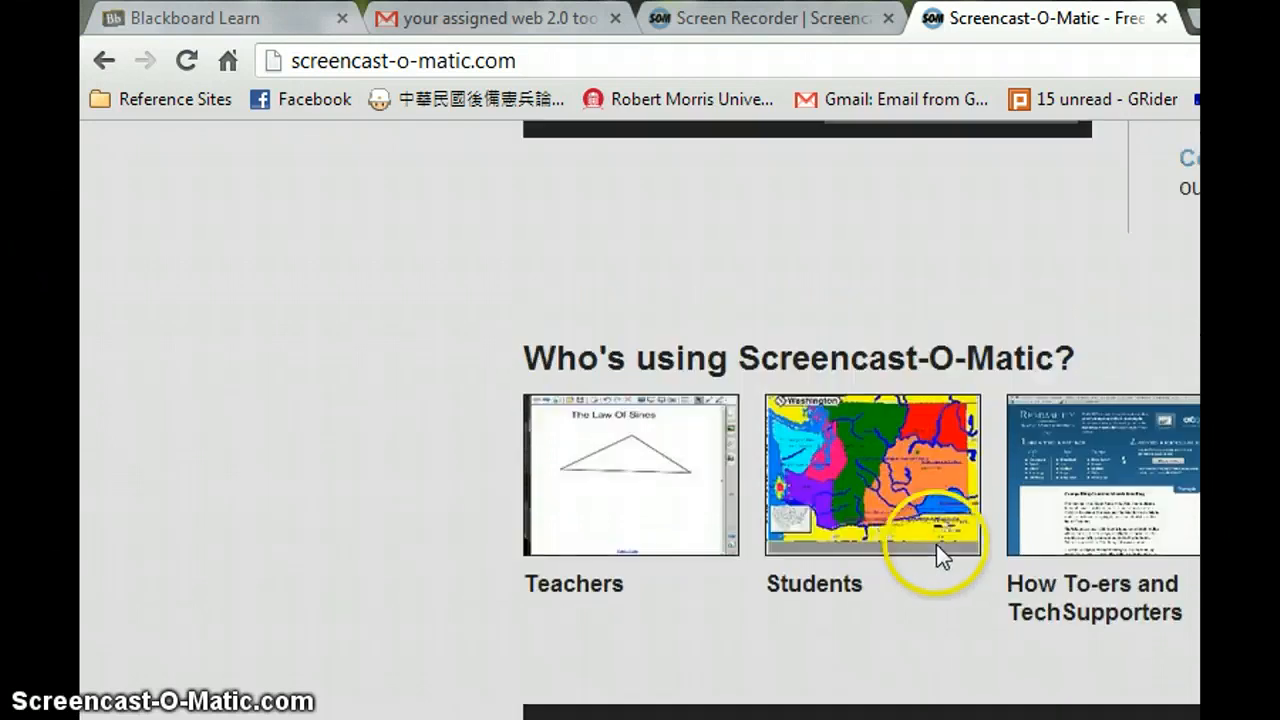
scroll(930, 540, down, 5)
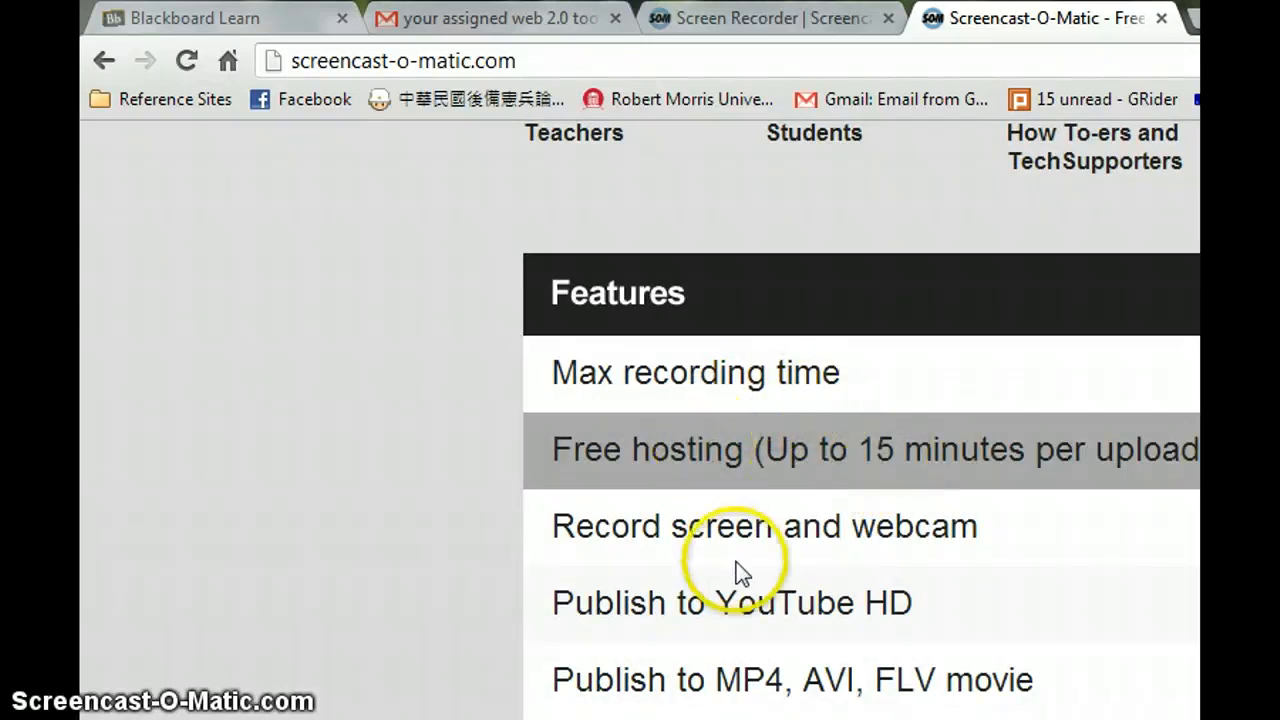
scroll(737, 566, down, 1)
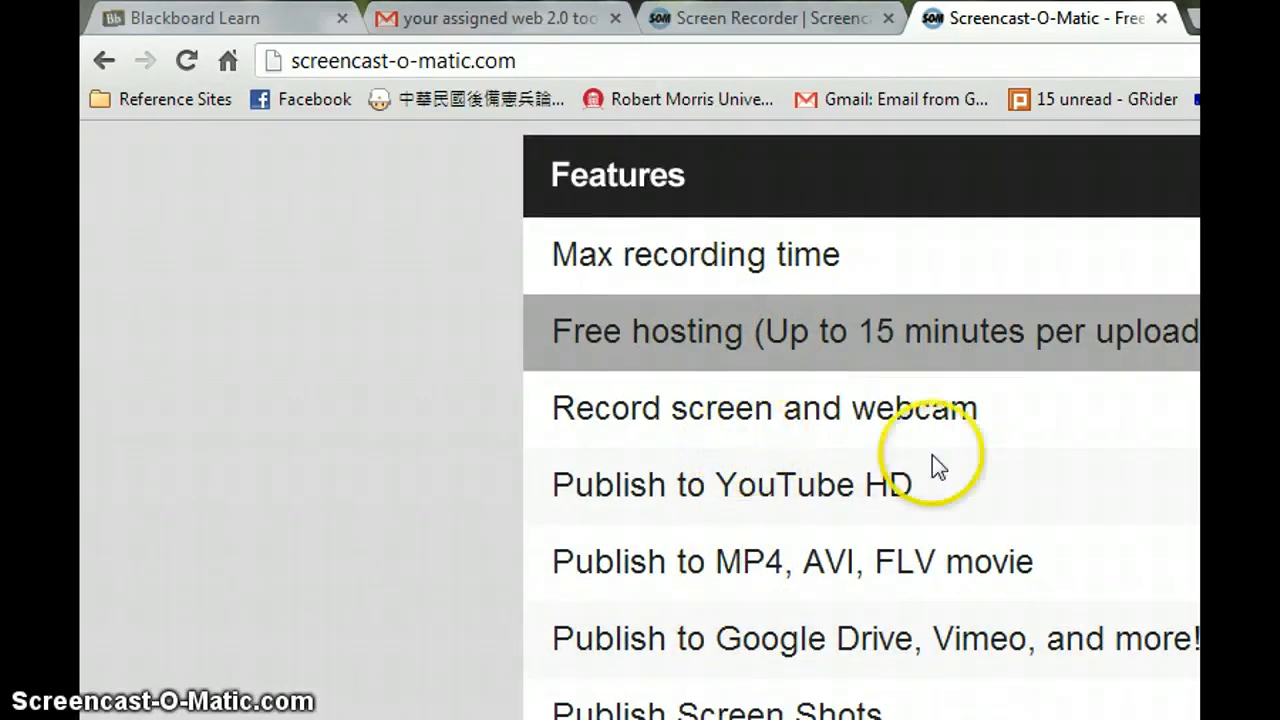
scroll(900, 490, down, 1)
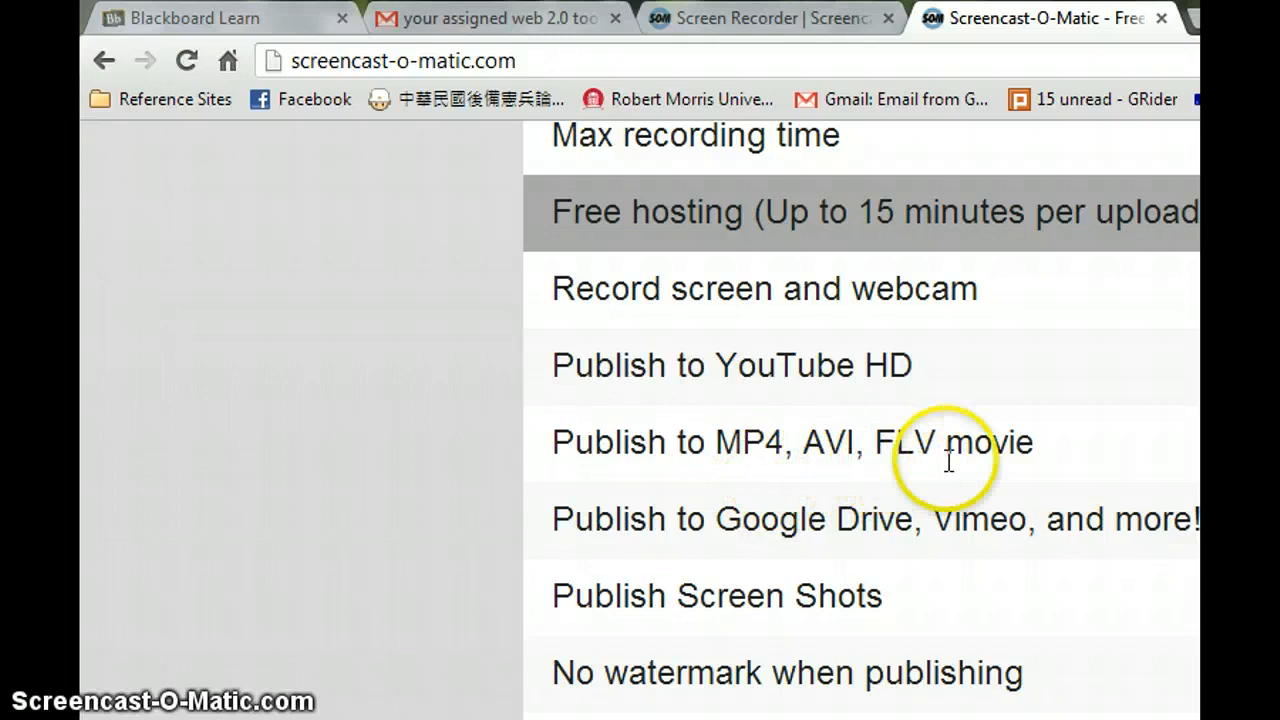
scroll(998, 510, down, 2)
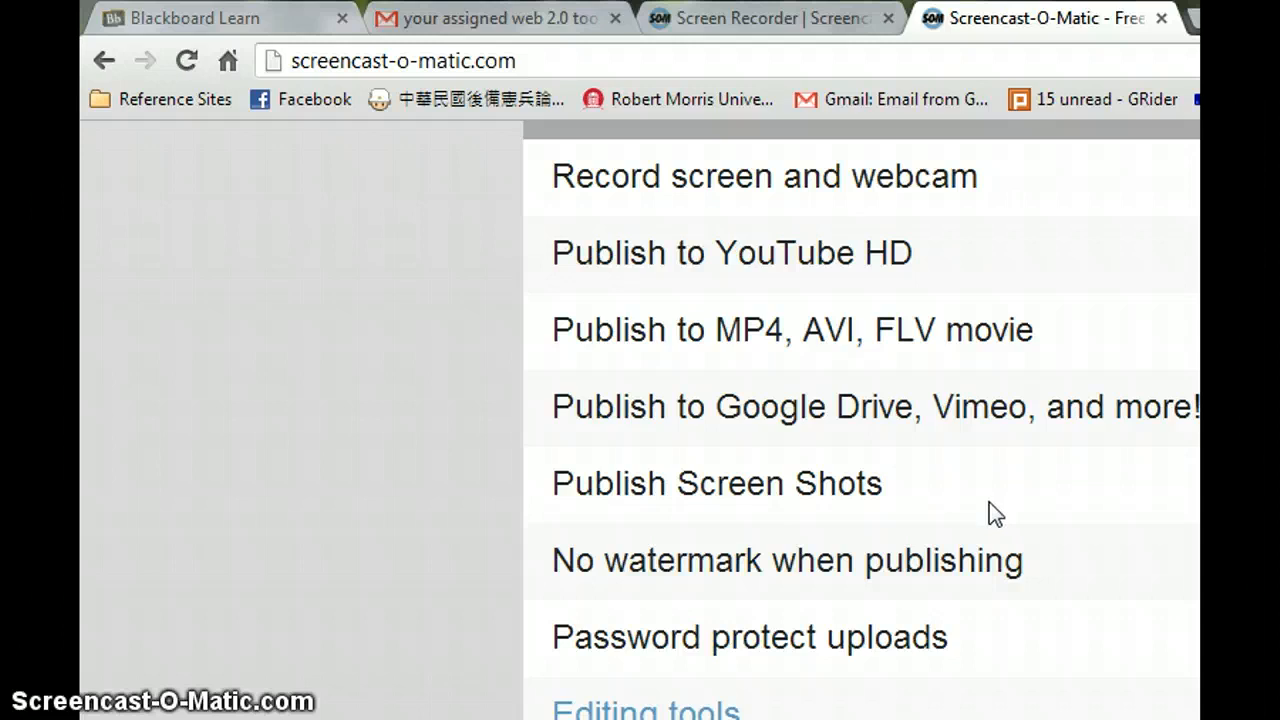
scroll(989, 500, down, 5)
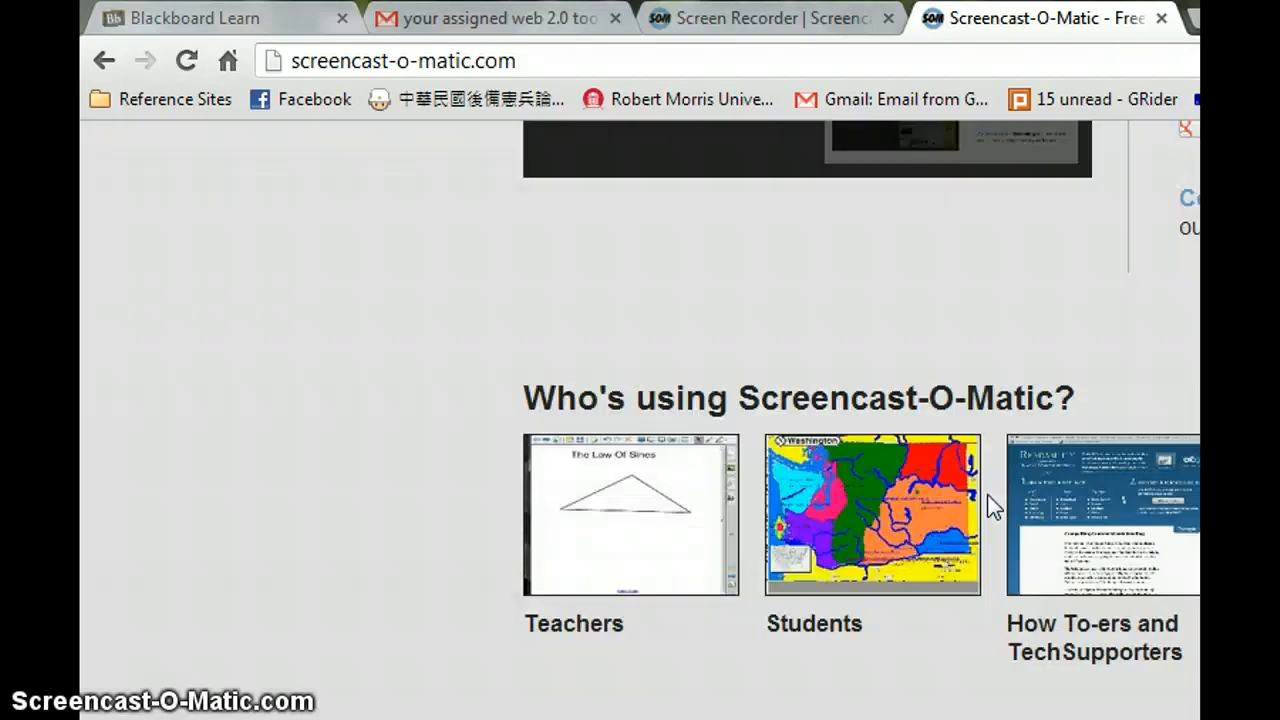
scroll(988, 494, up, 5)
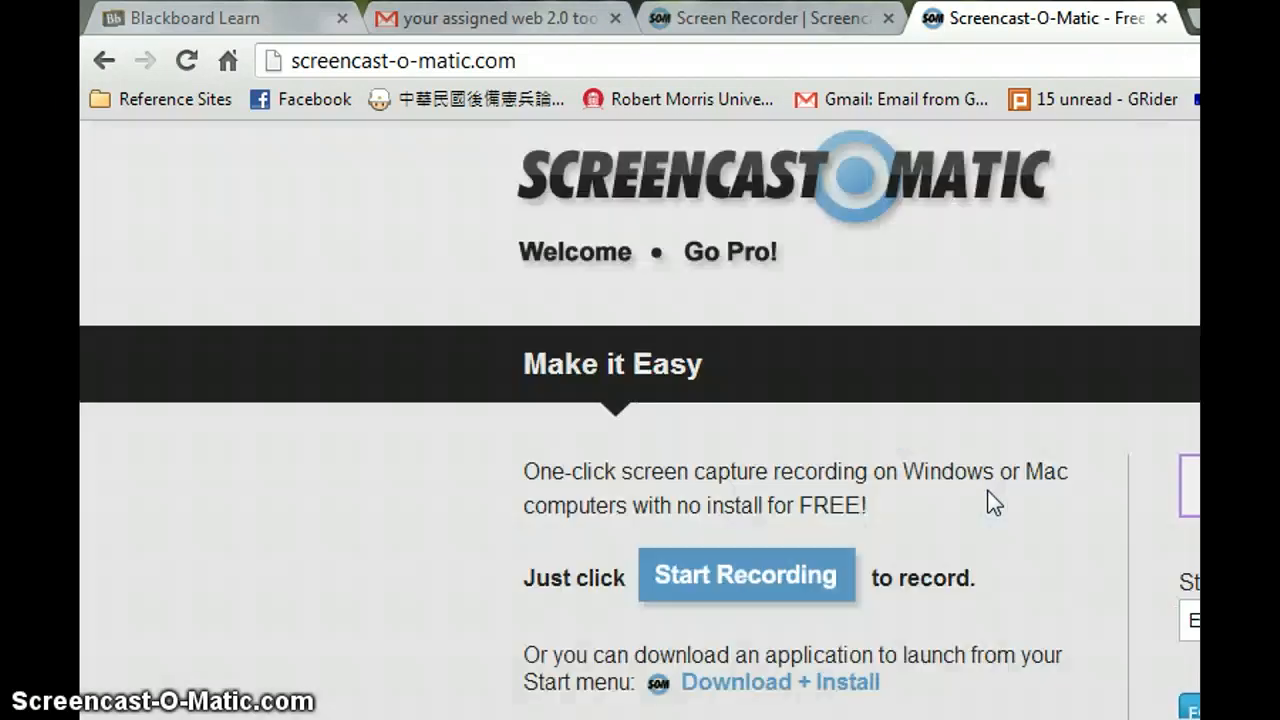
scroll(989, 490, up, 1)
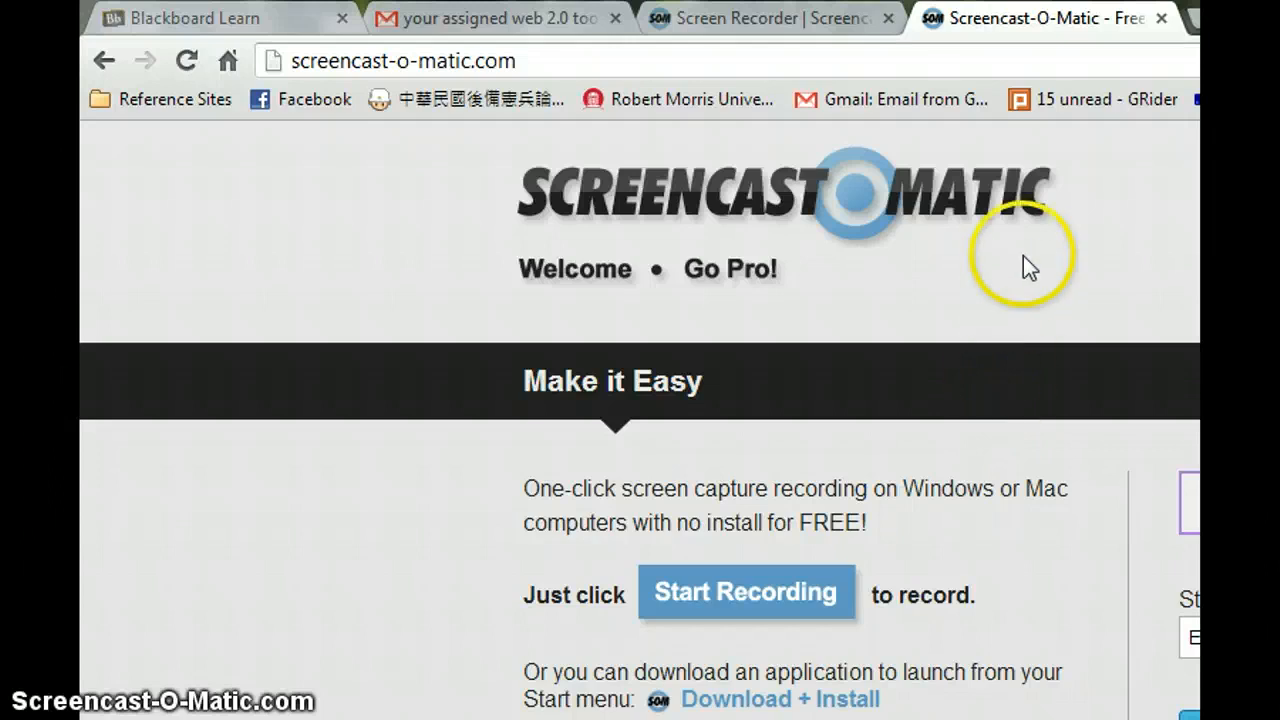
click(830, 25)
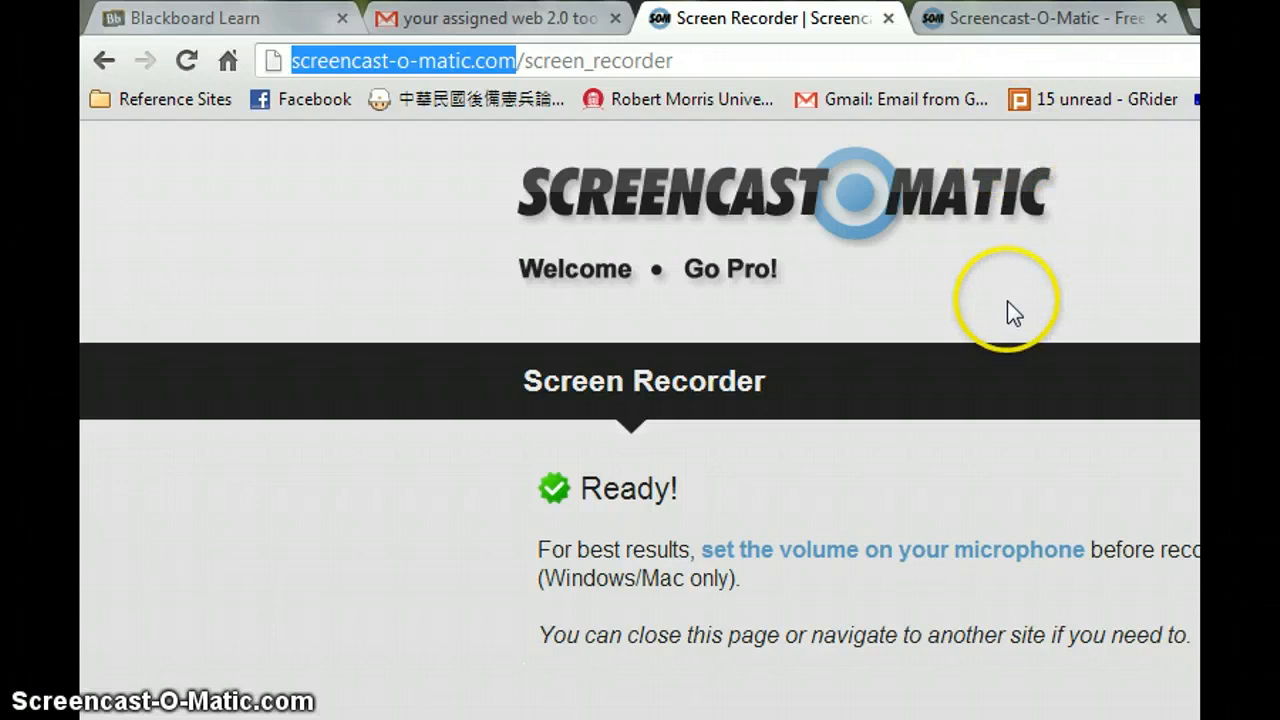
click(990, 18)
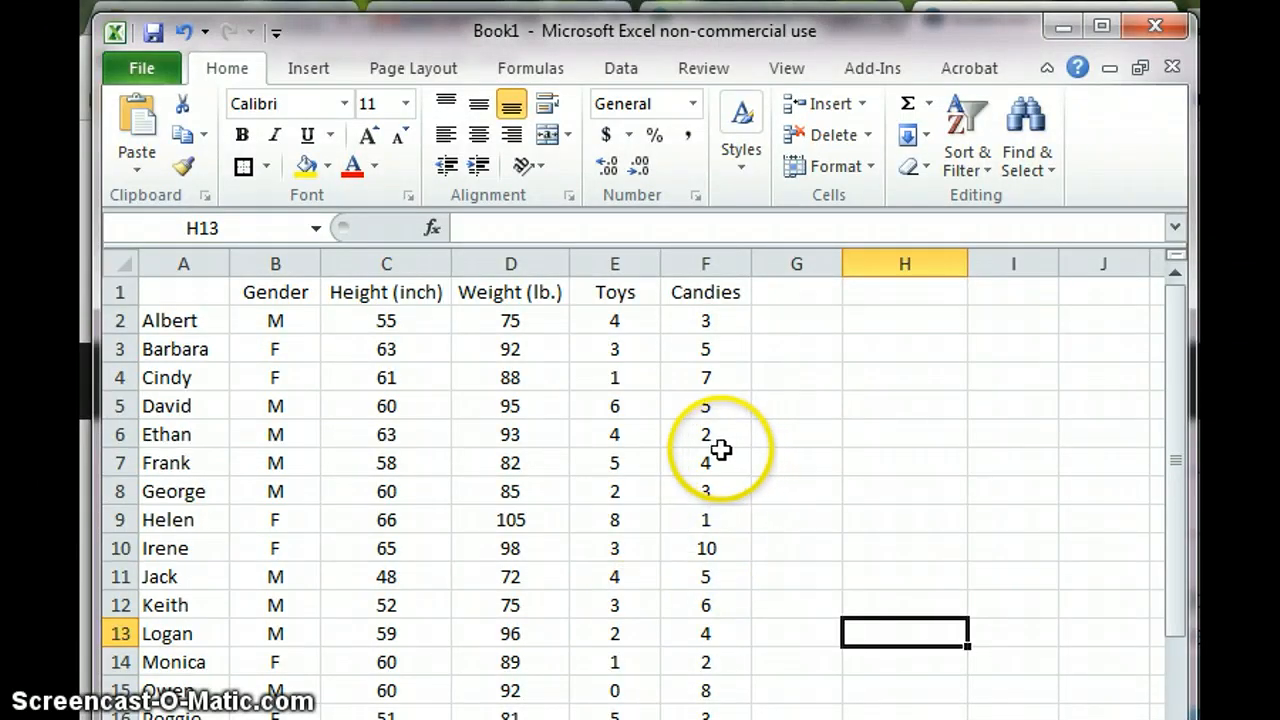
In the Excel workbook, review the class data, the function descriptions and Questions 1 and 2, and highlight the Toys values in E2:E16.
mouse_move(1178, 372)
mouse_down()
mouse_move(1182, 385)
mouse_move(1174, 349)
mouse_up()
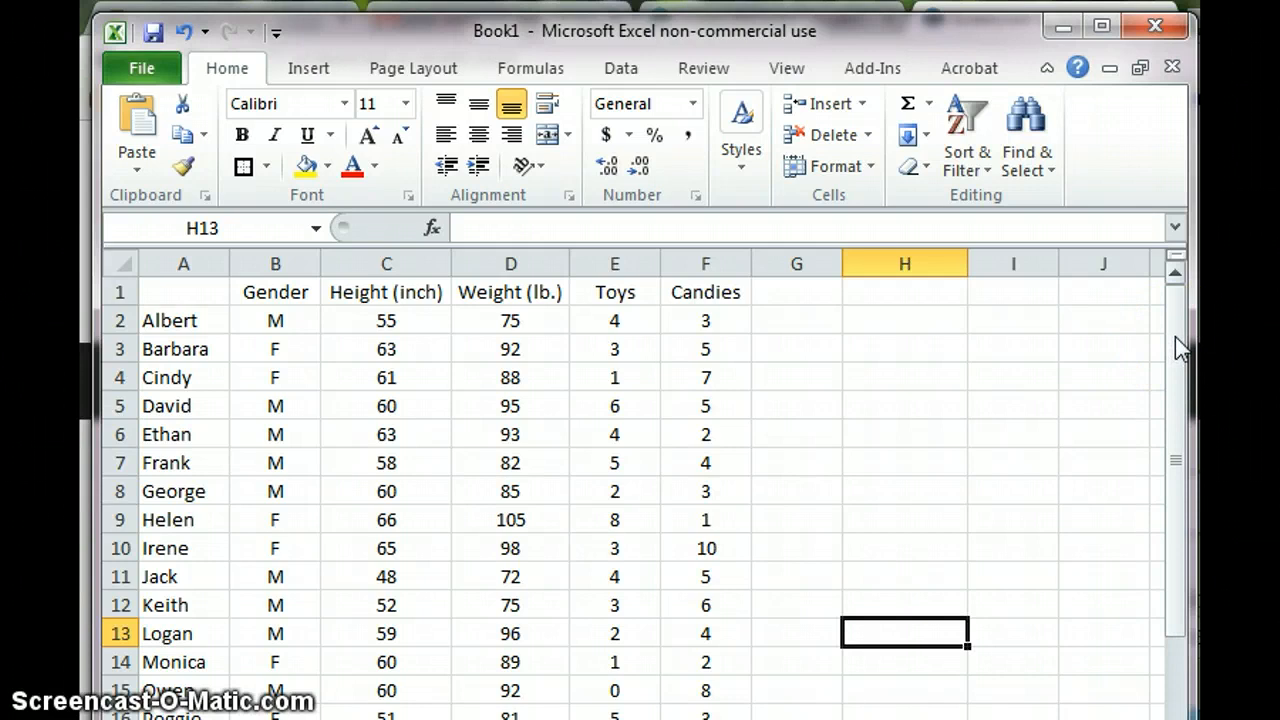
drag(1175, 336, 1153, 500)
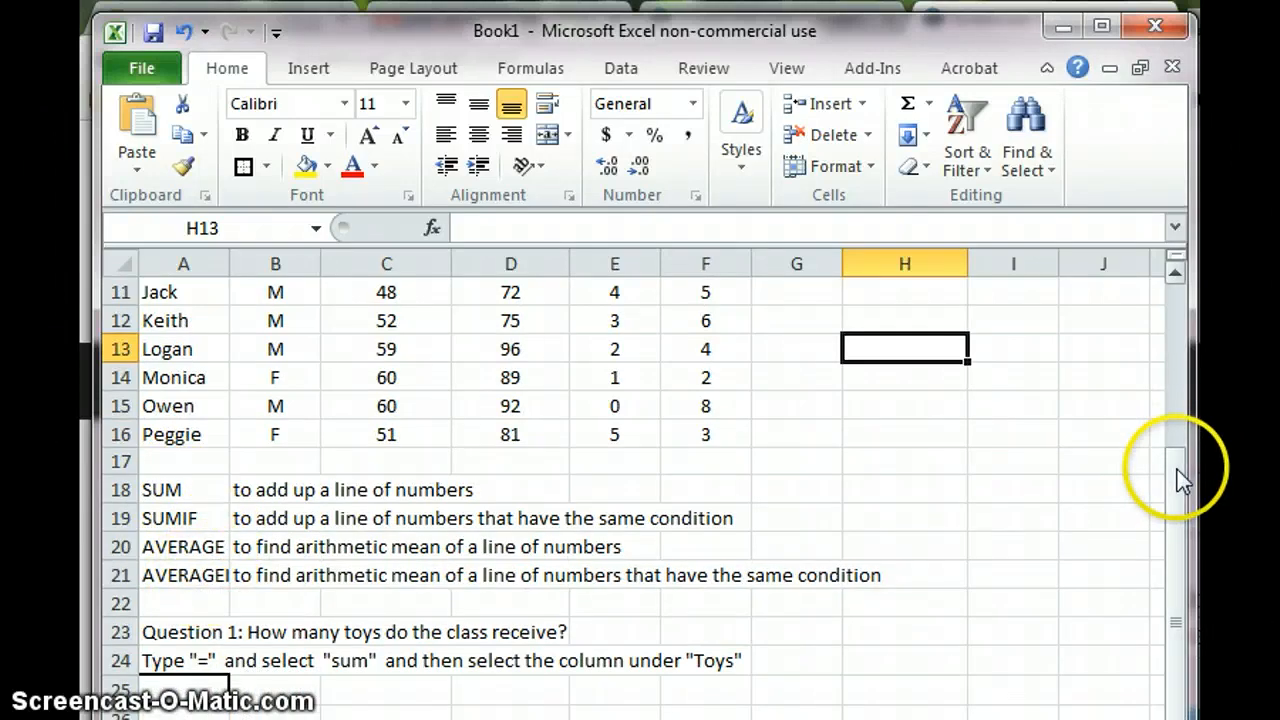
drag(1178, 476, 1152, 540)
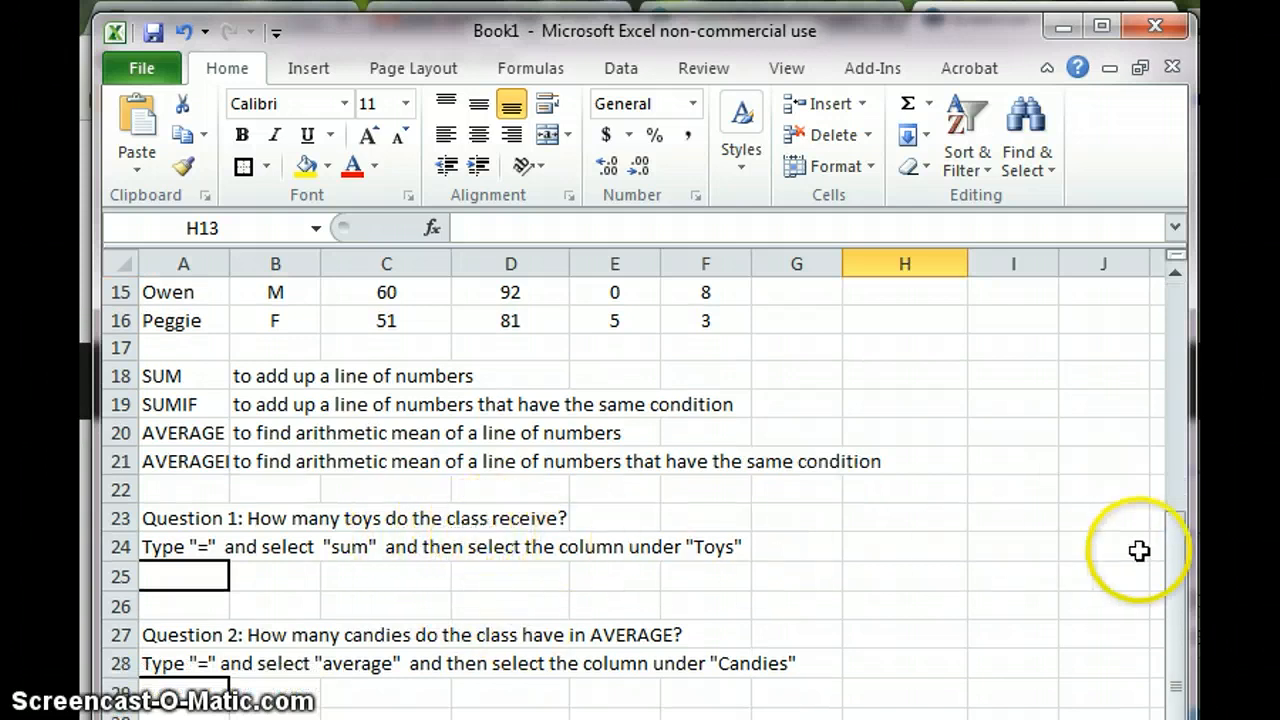
drag(1177, 555, 1199, 305)
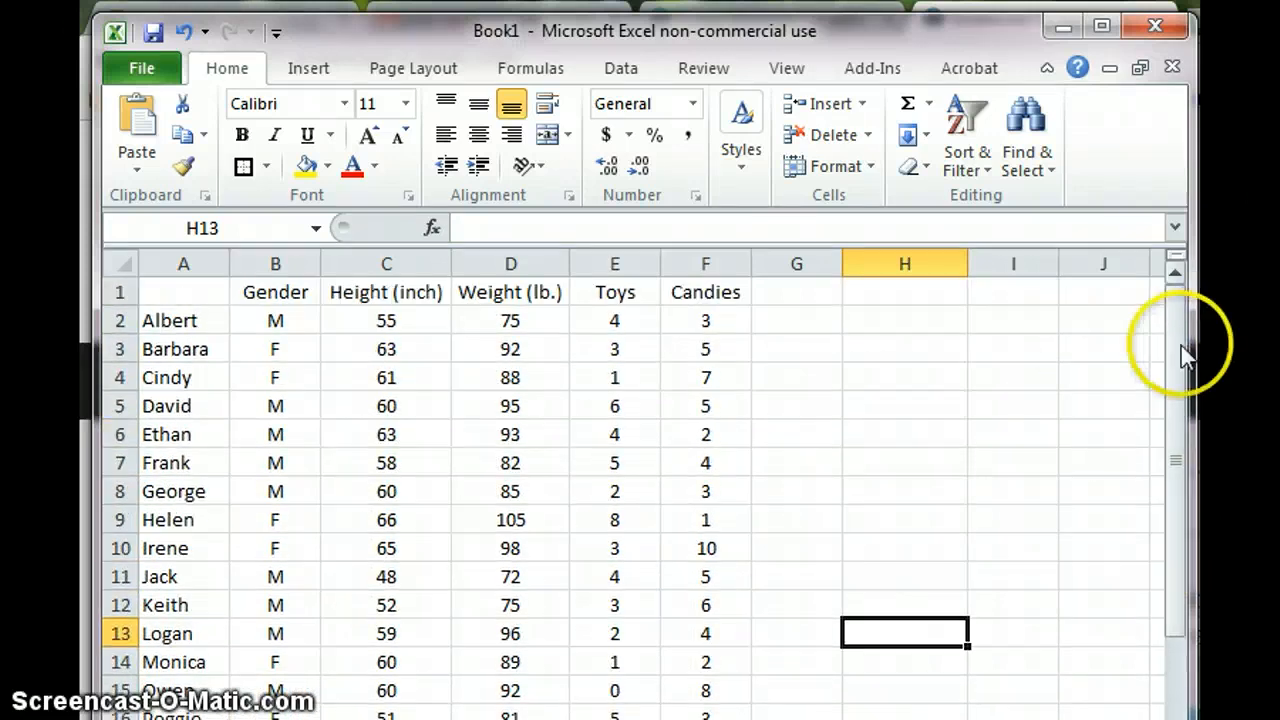
mouse_move(1183, 354)
mouse_down()
mouse_move(1175, 370)
mouse_move(1176, 356)
mouse_up()
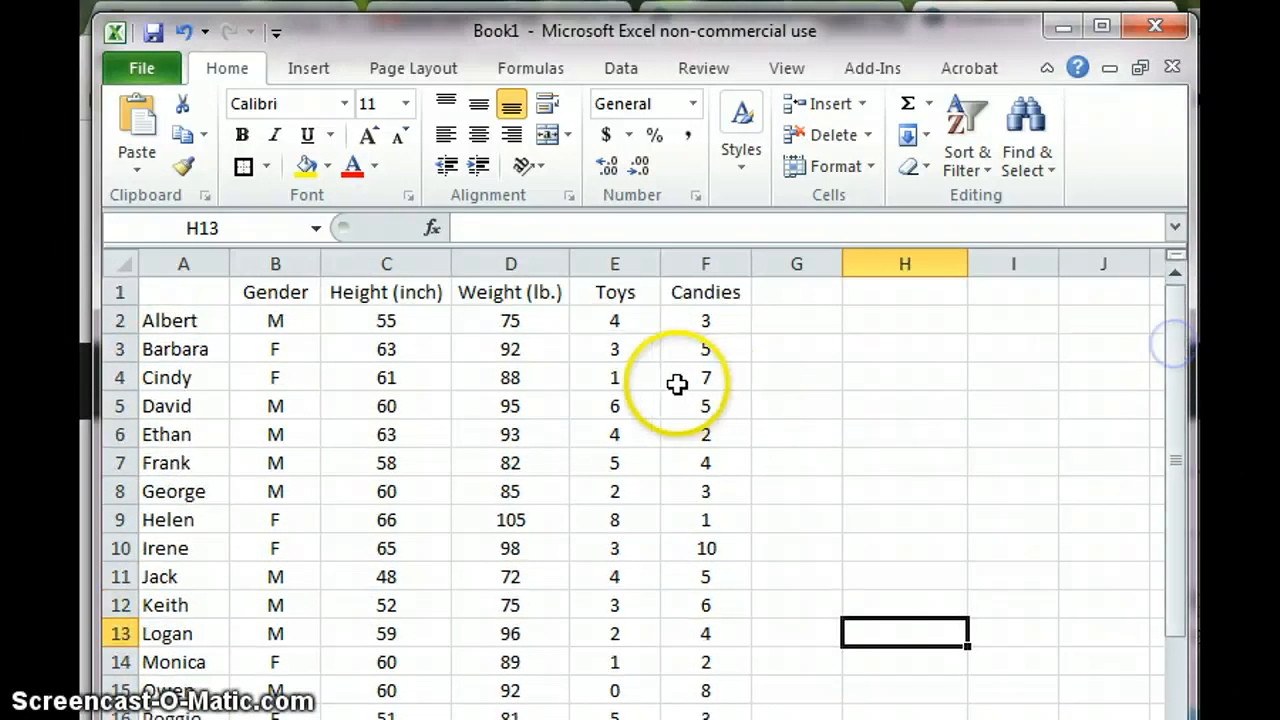
drag(622, 320, 612, 715)
mouse_move(1168, 483)
mouse_down()
mouse_move(1168, 500)
mouse_move(1150, 490)
mouse_up()
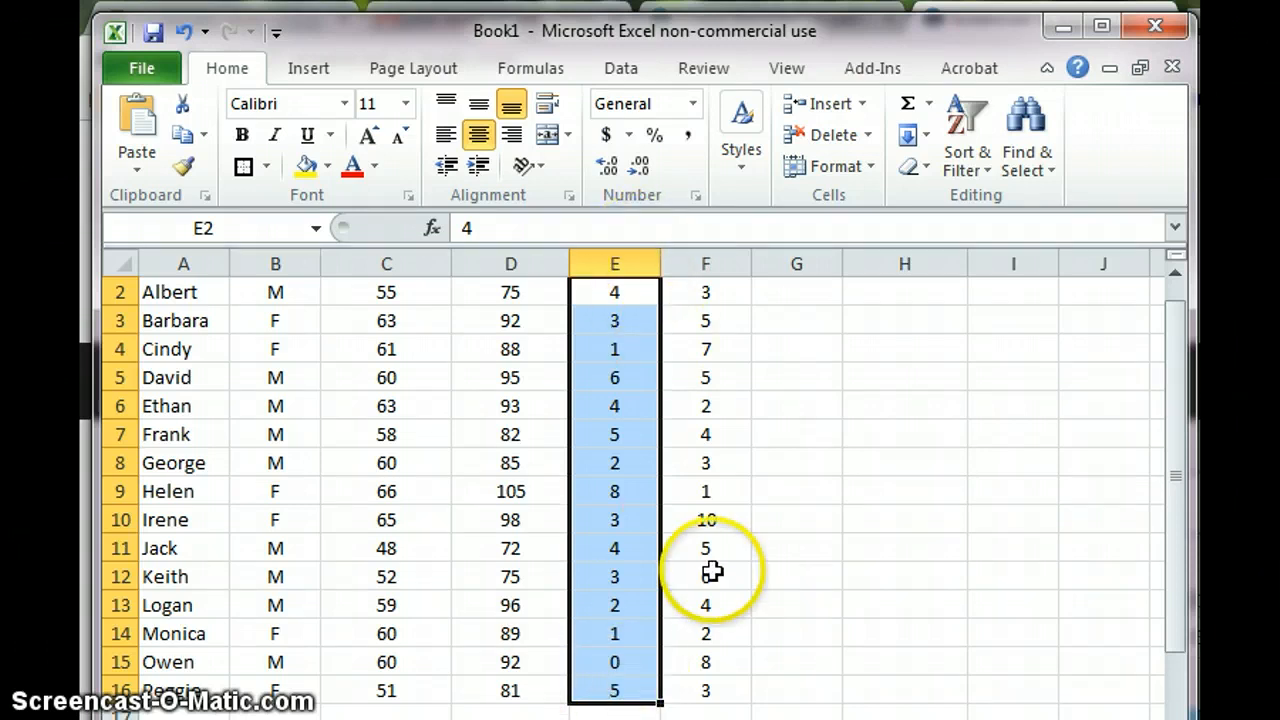
Start a formula with the SUM function in cell A25, the answer cell for Question 1.
scroll(710, 567, down, 2)
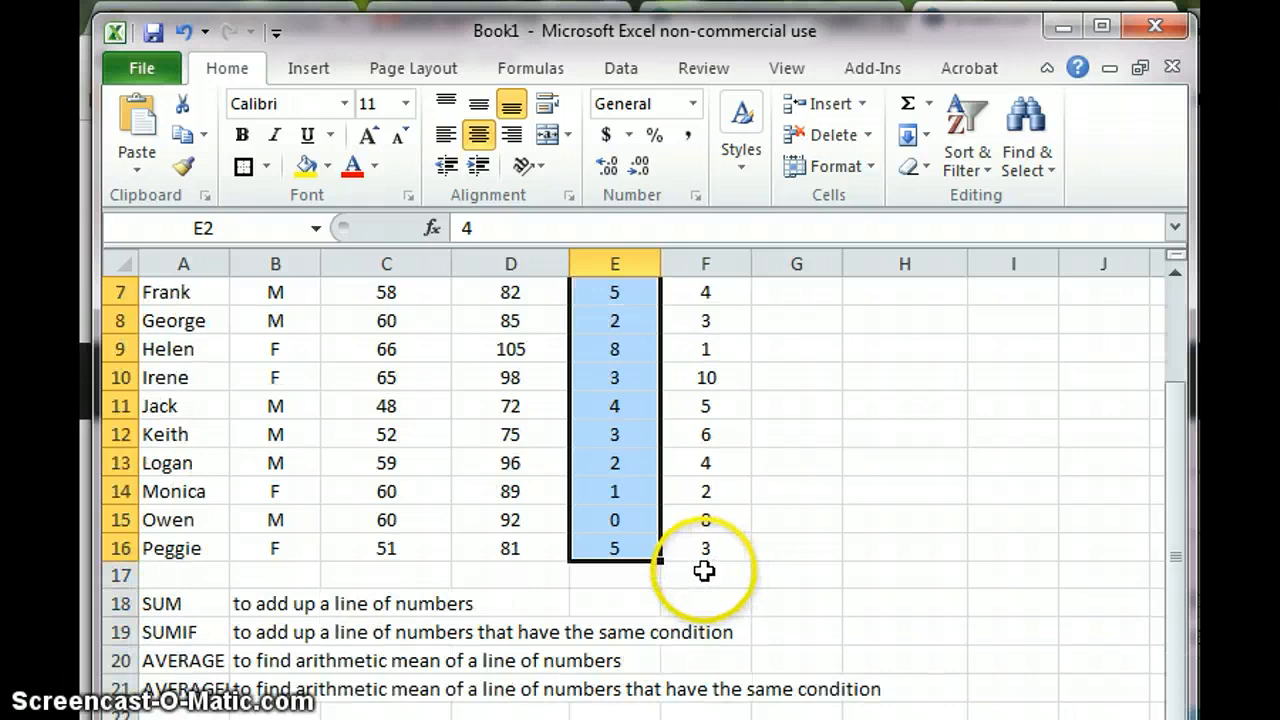
scroll(706, 566, down, 2)
click(191, 660)
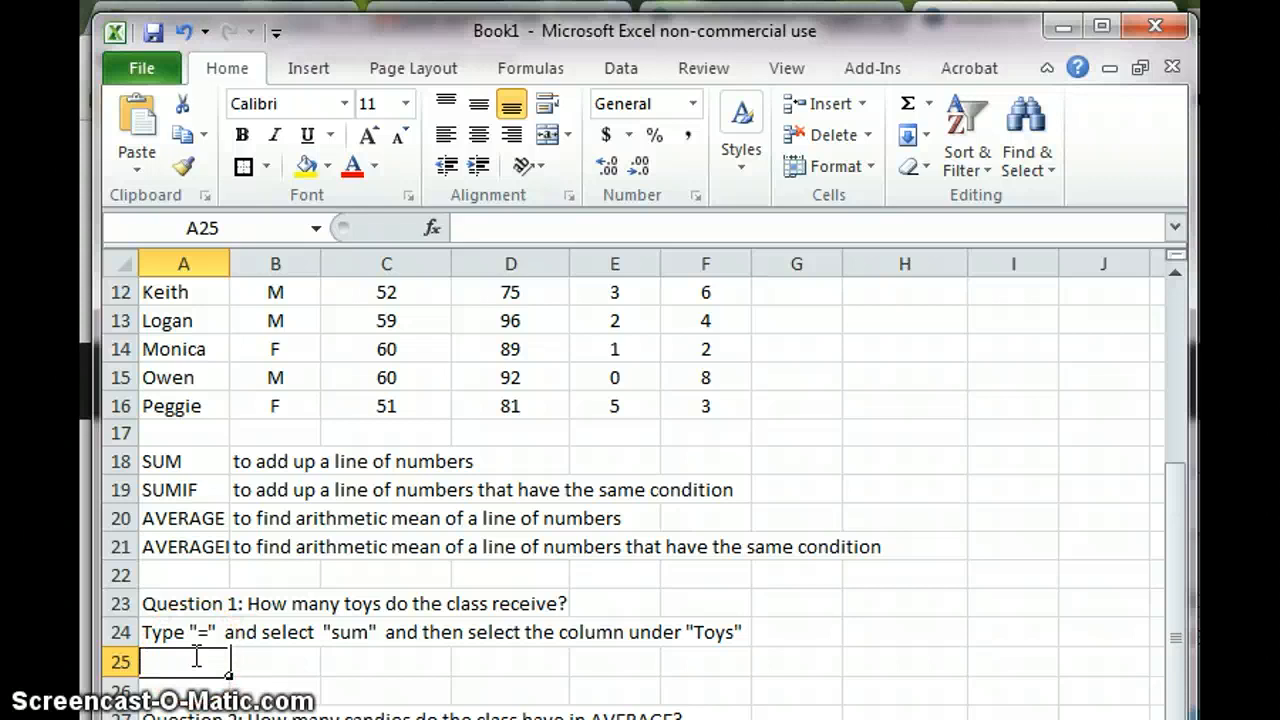
text(=)
click(316, 228)
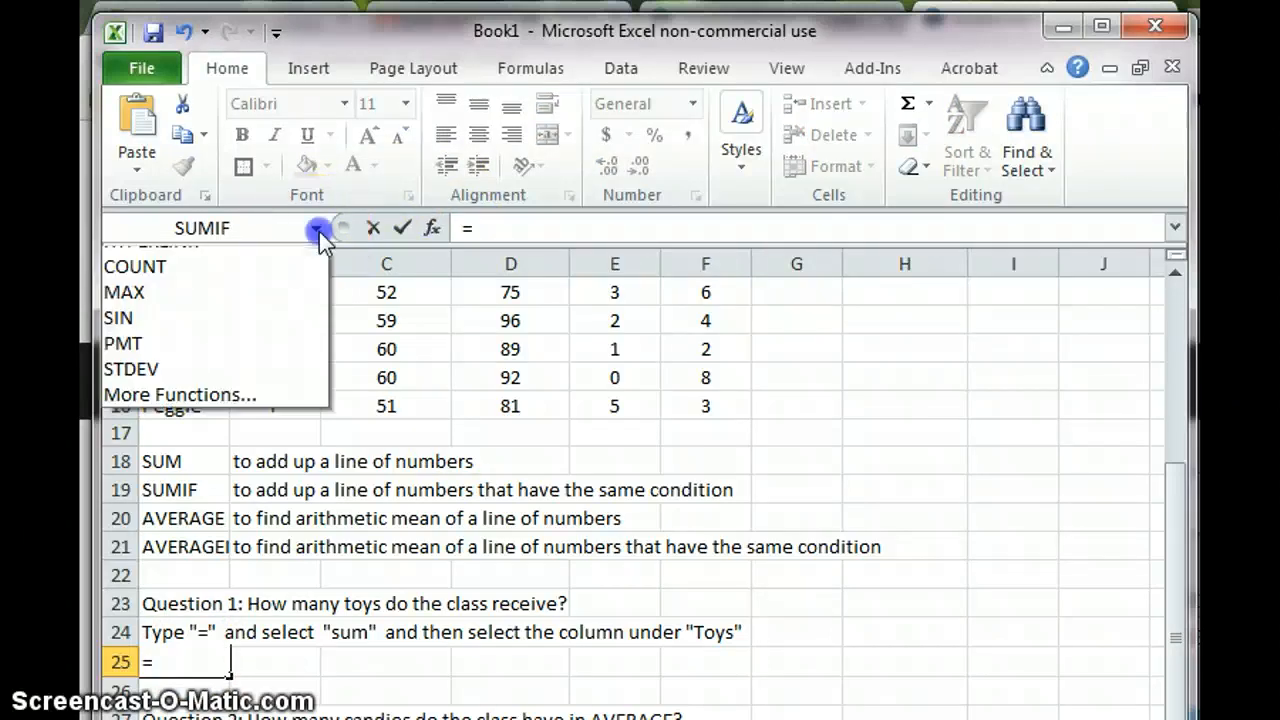
click(225, 296)
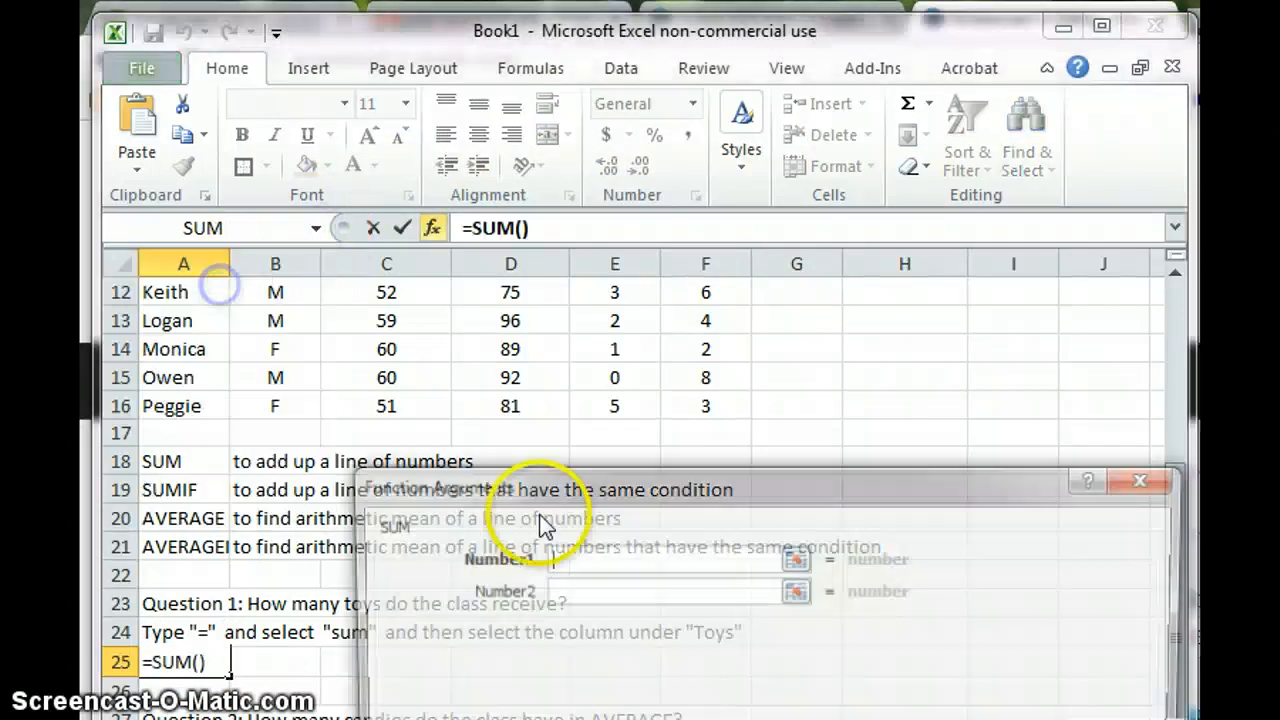
Set the SUM function's first argument to the Toys values E2:E16, confirm the formula and check the answer under Question 1.
click(797, 559)
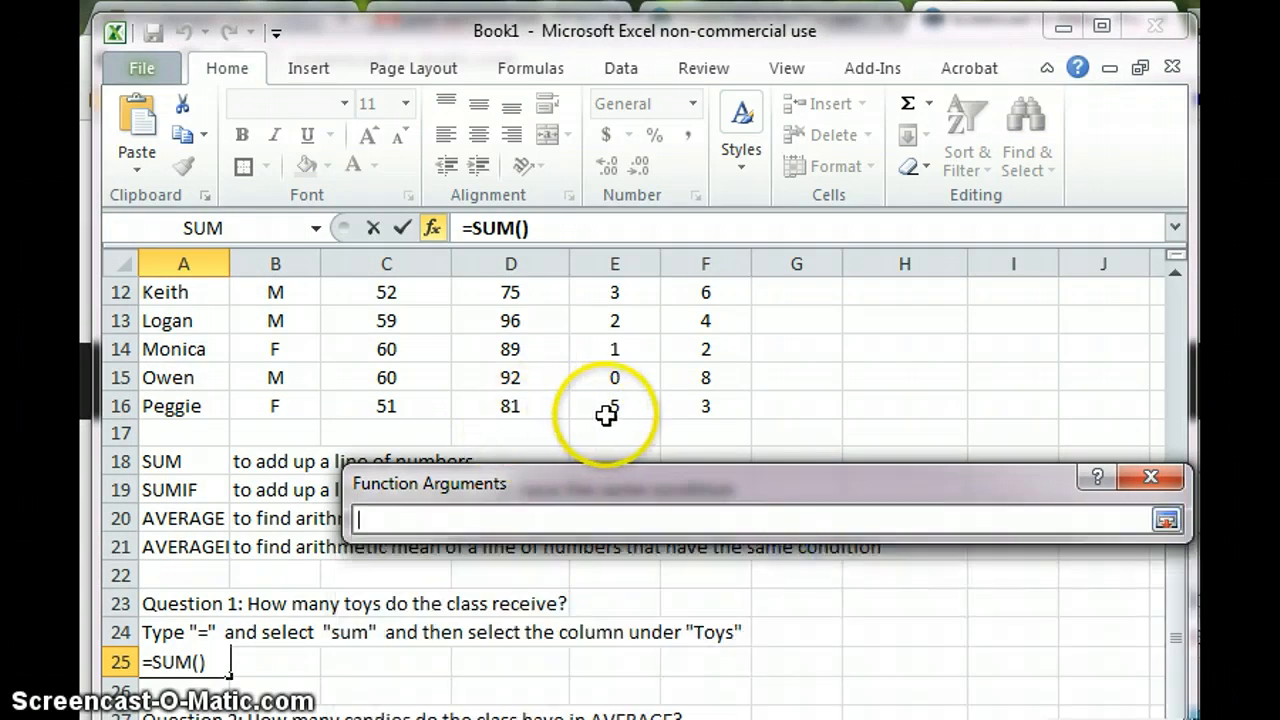
drag(607, 413, 614, 322)
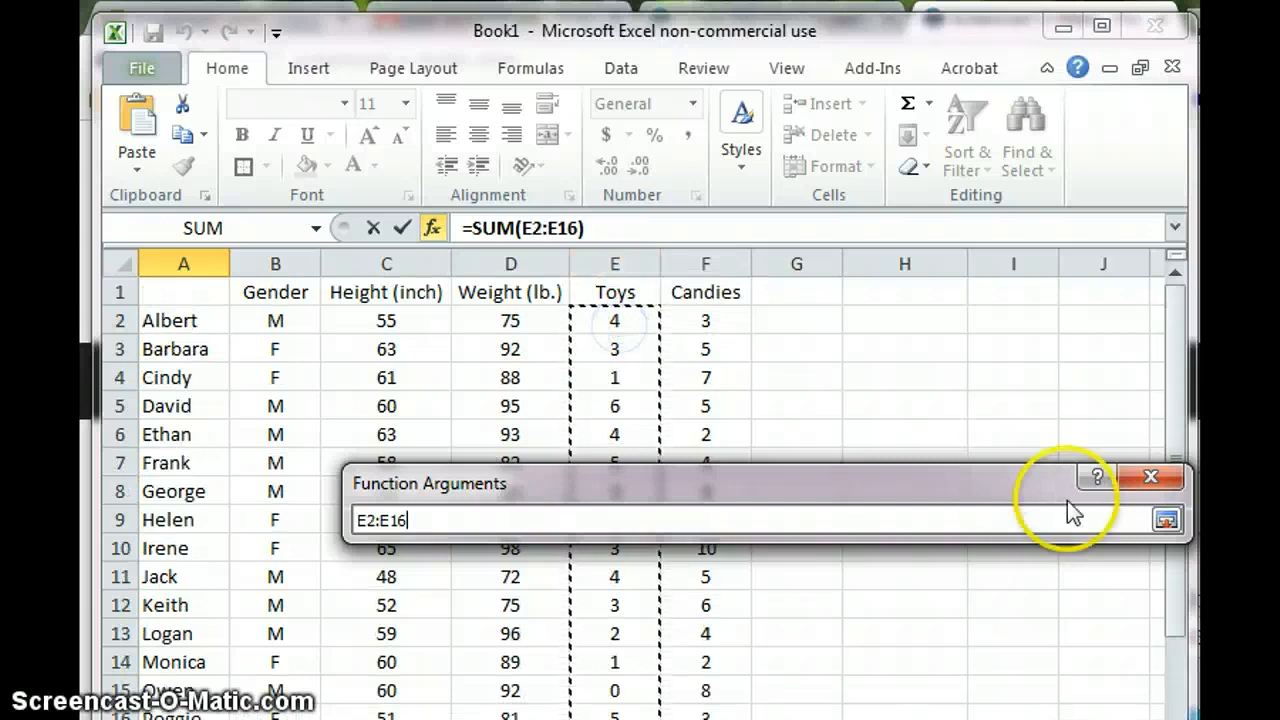
click(1166, 519)
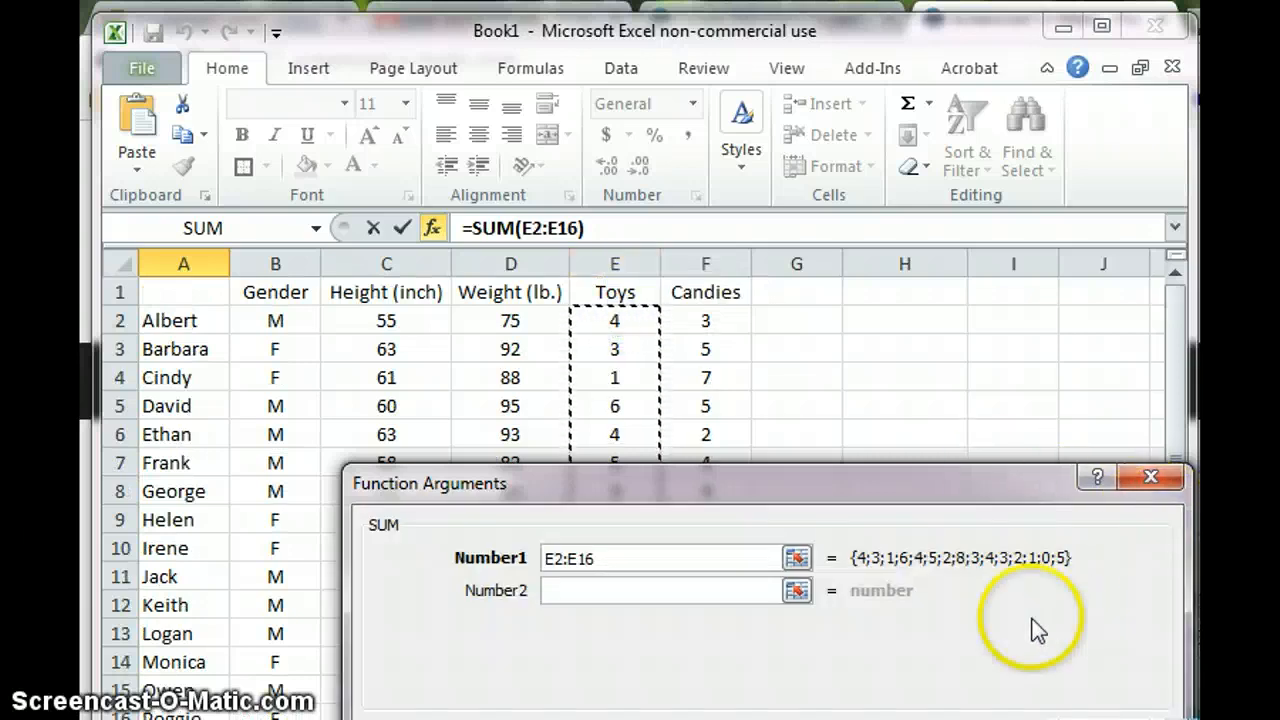
key(Return)
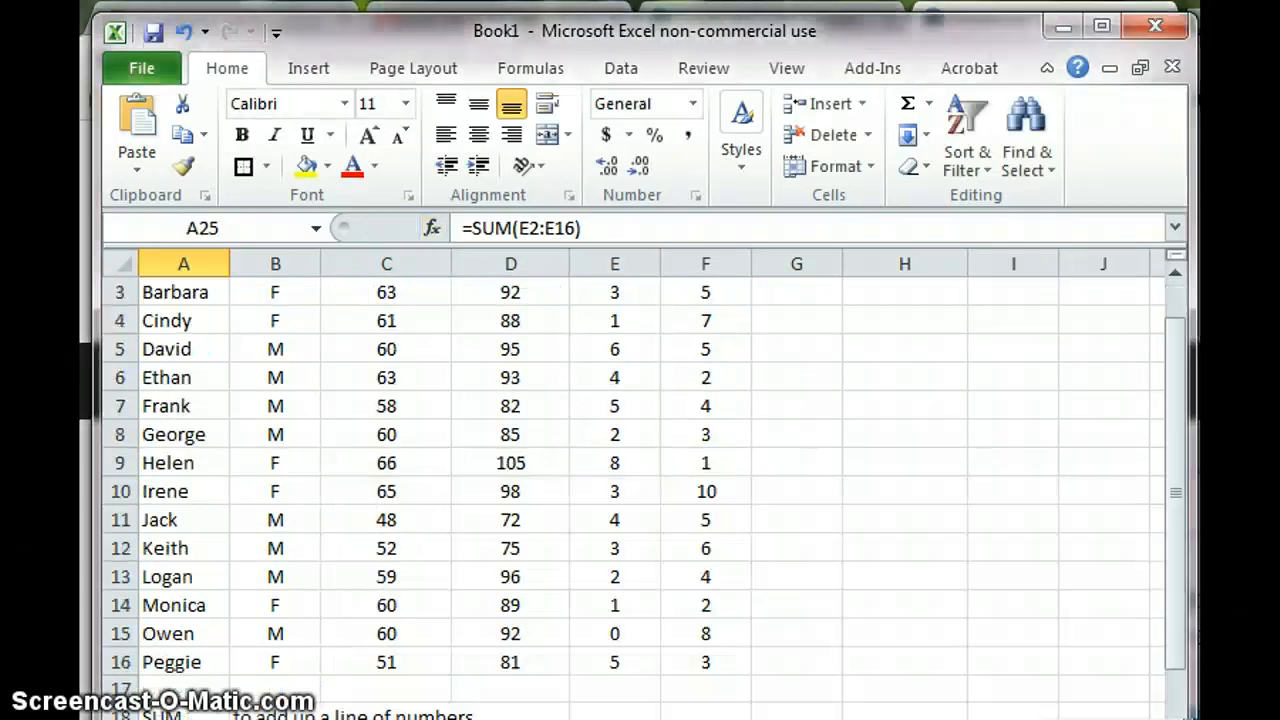
drag(1178, 402, 1178, 626)
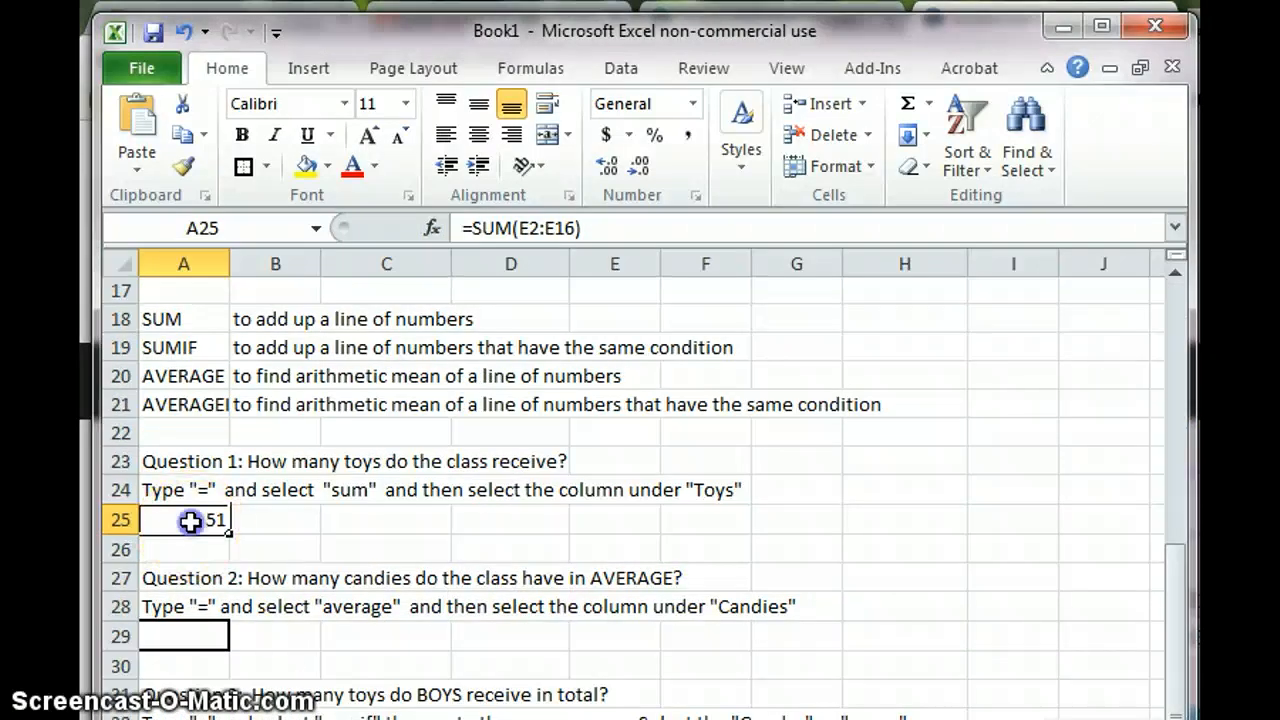
click(456, 553)
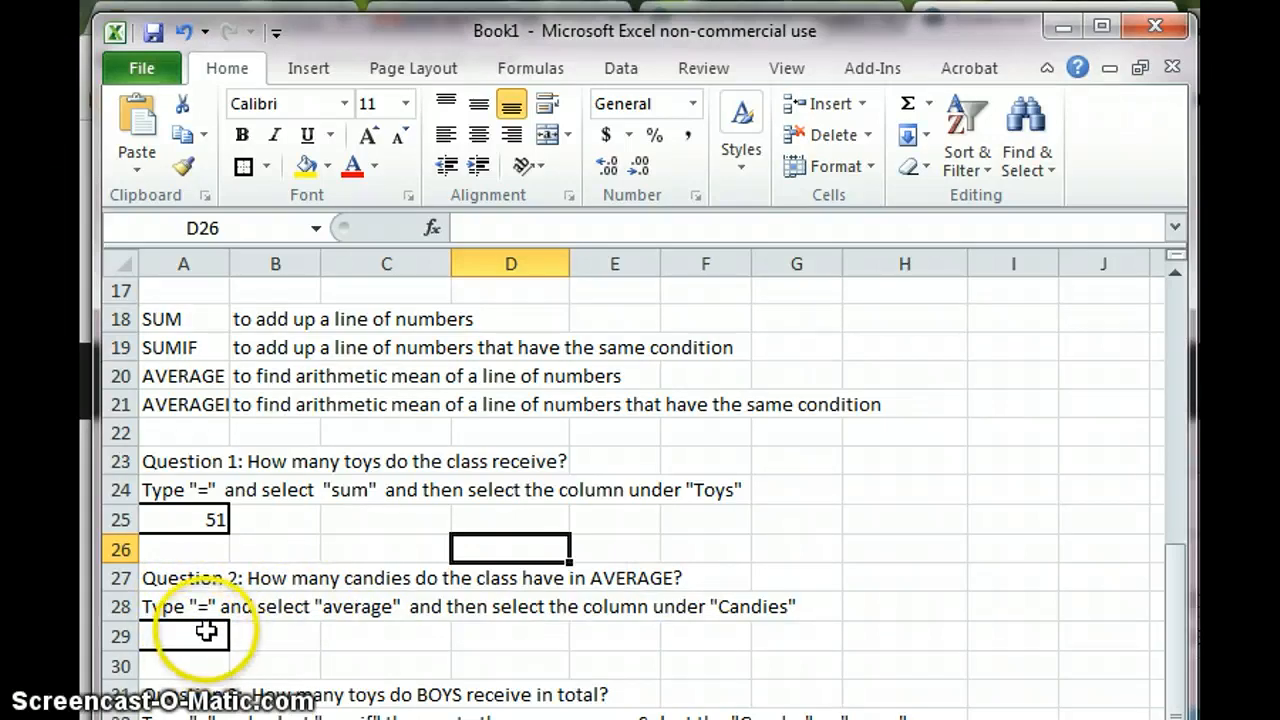
Switch to Calculator, divide the class's candies total by 15 to work out the average by hand, and close Calculator.
drag(1183, 598, 1178, 318)
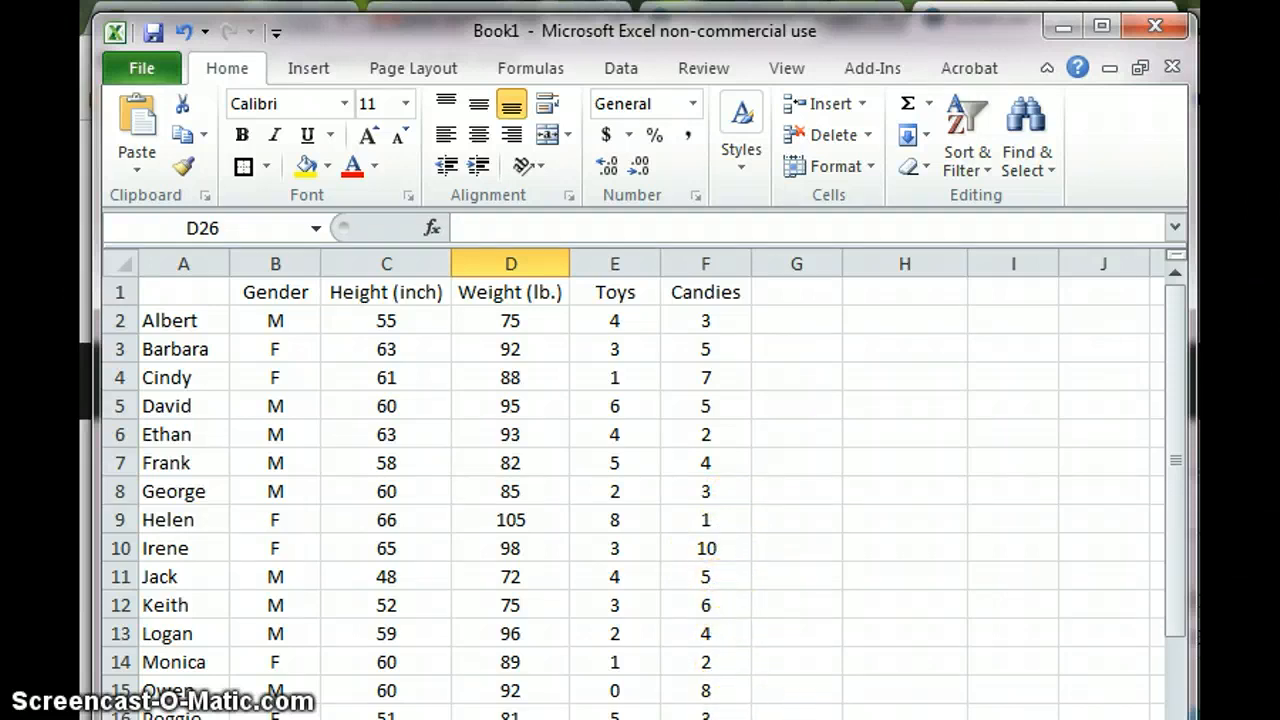
click(706, 713)
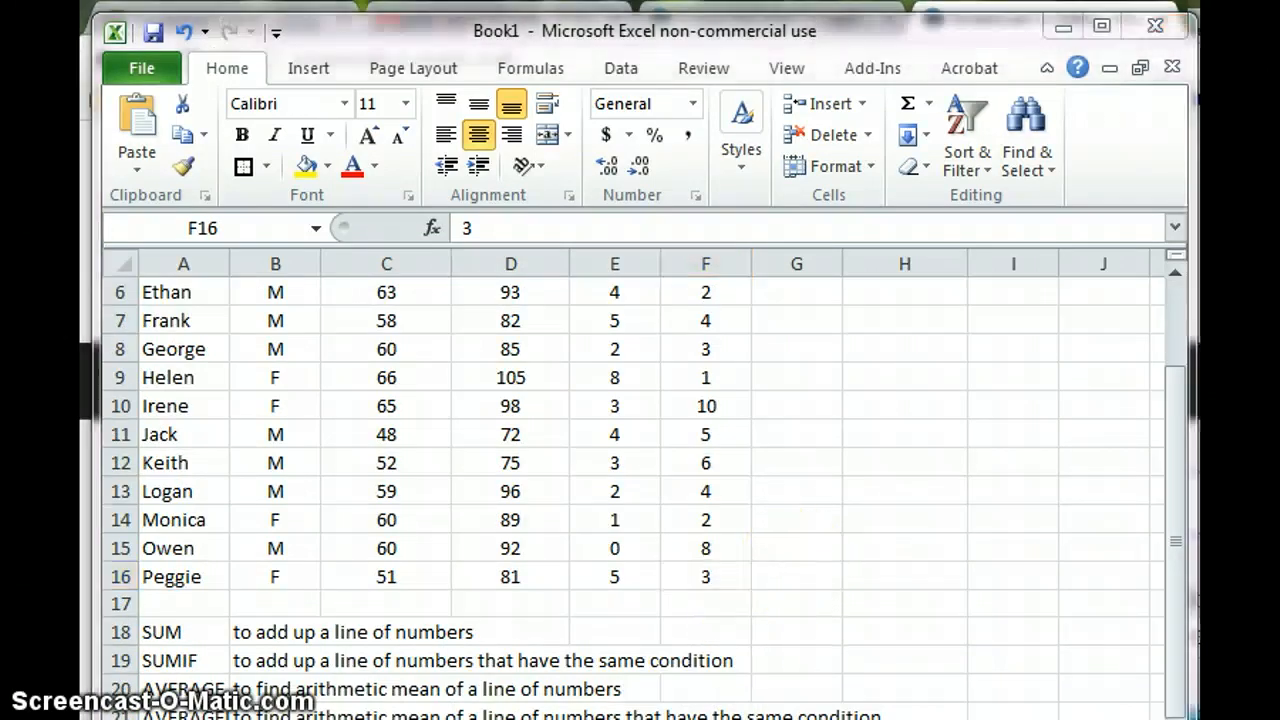
drag(1129, 531, 775, 177)
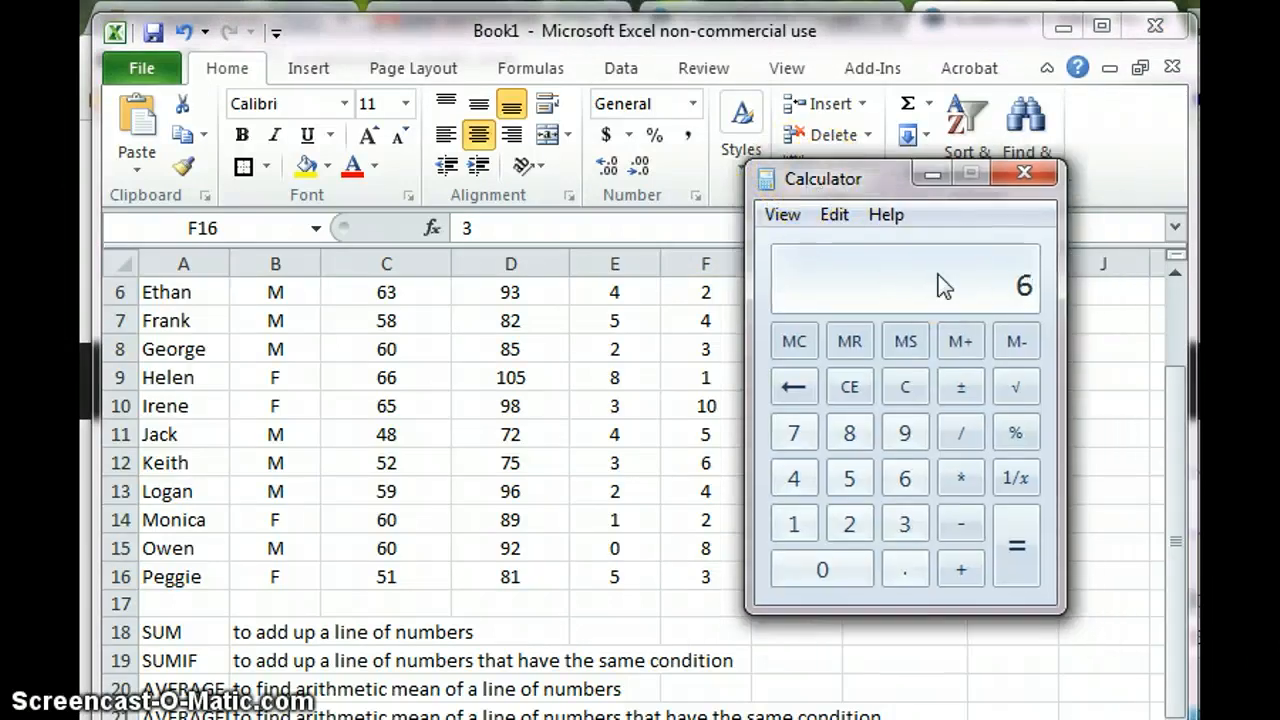
key(slash)
text(15)
key(Return)
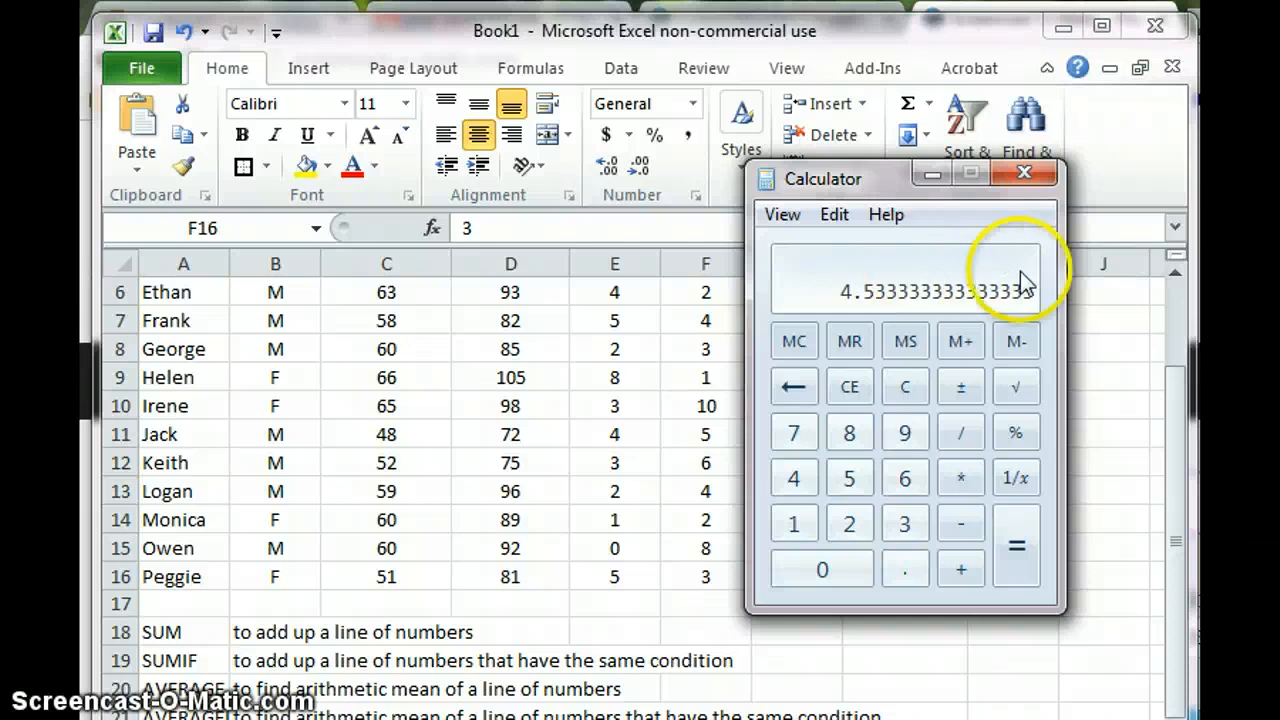
click(1043, 183)
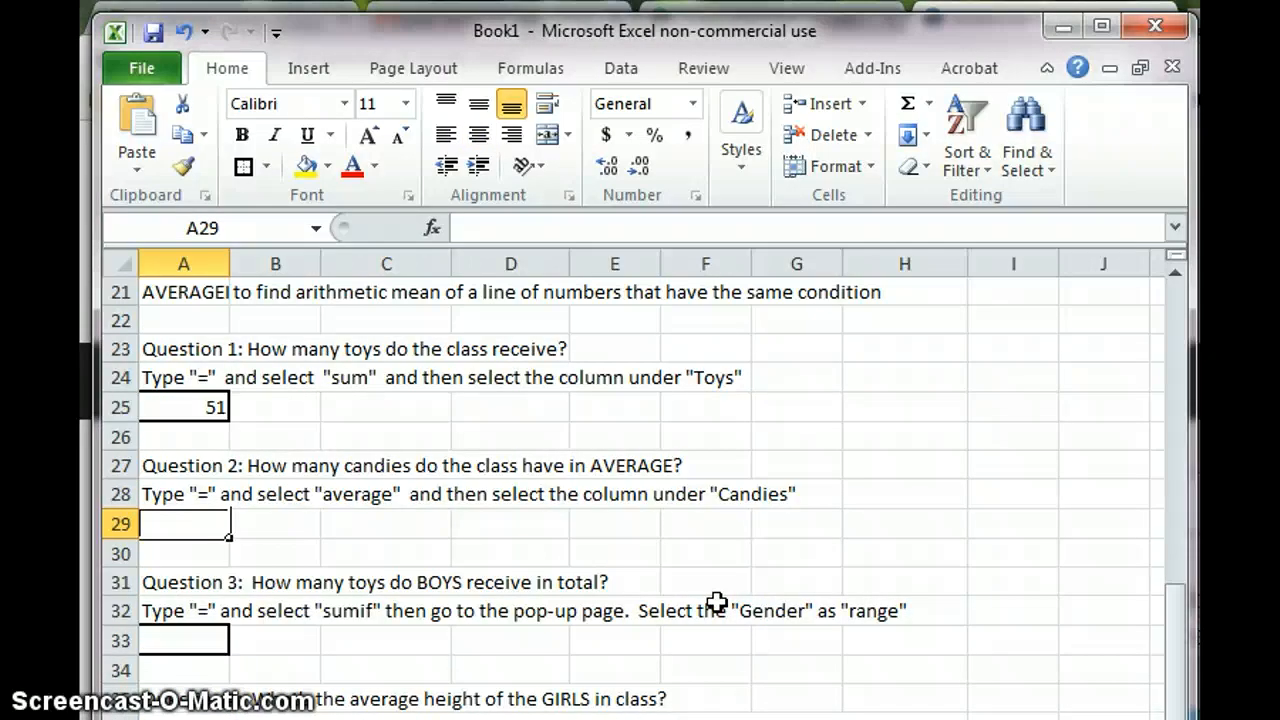
Start a formula with the AVERAGE function in cell A29, the answer cell for Question 2.
click(201, 521)
text(=)
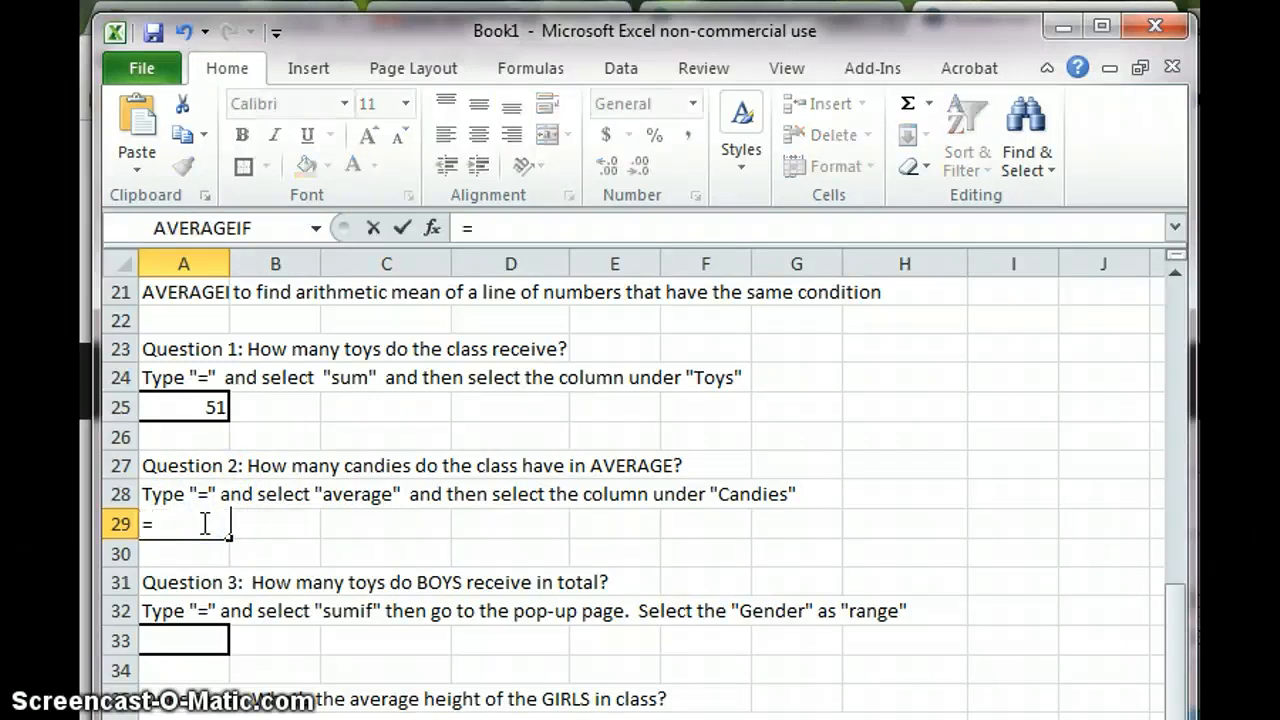
click(316, 228)
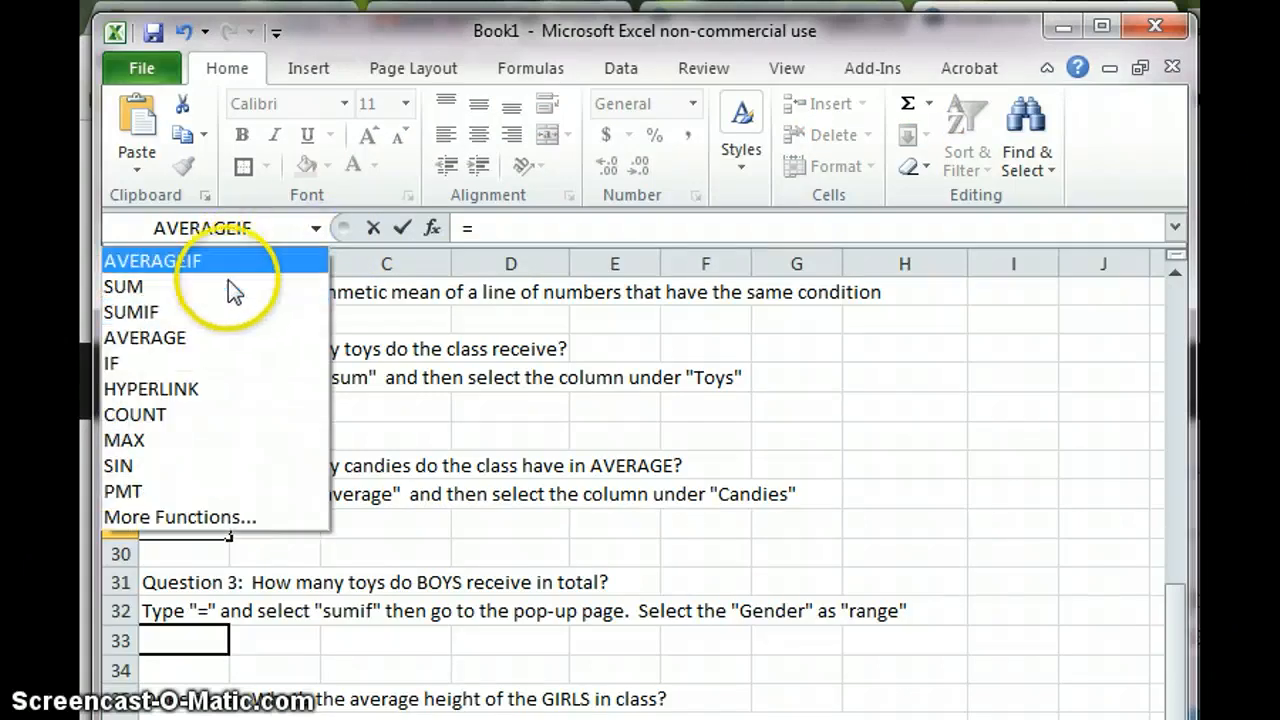
click(214, 340)
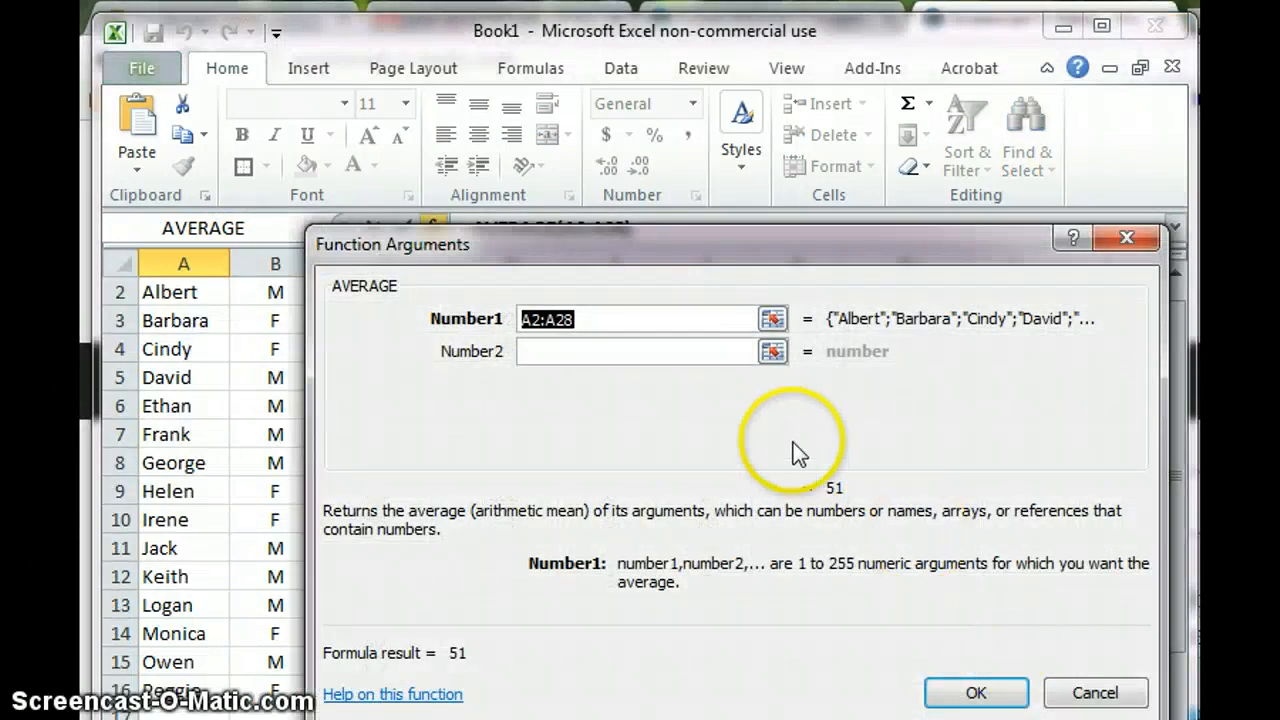
Set the AVERAGE function's first argument to the Candies values F2:F16, confirm the formula and check the answer under Question 2.
click(772, 319)
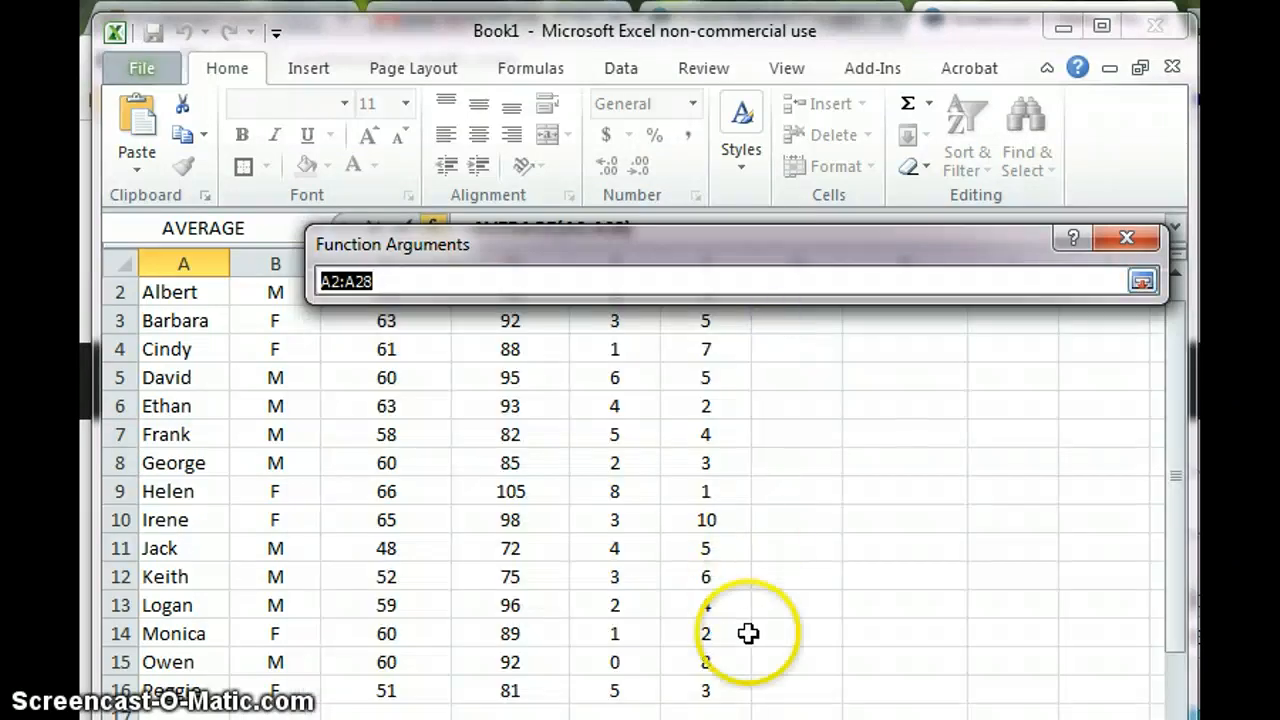
drag(737, 691, 714, 321)
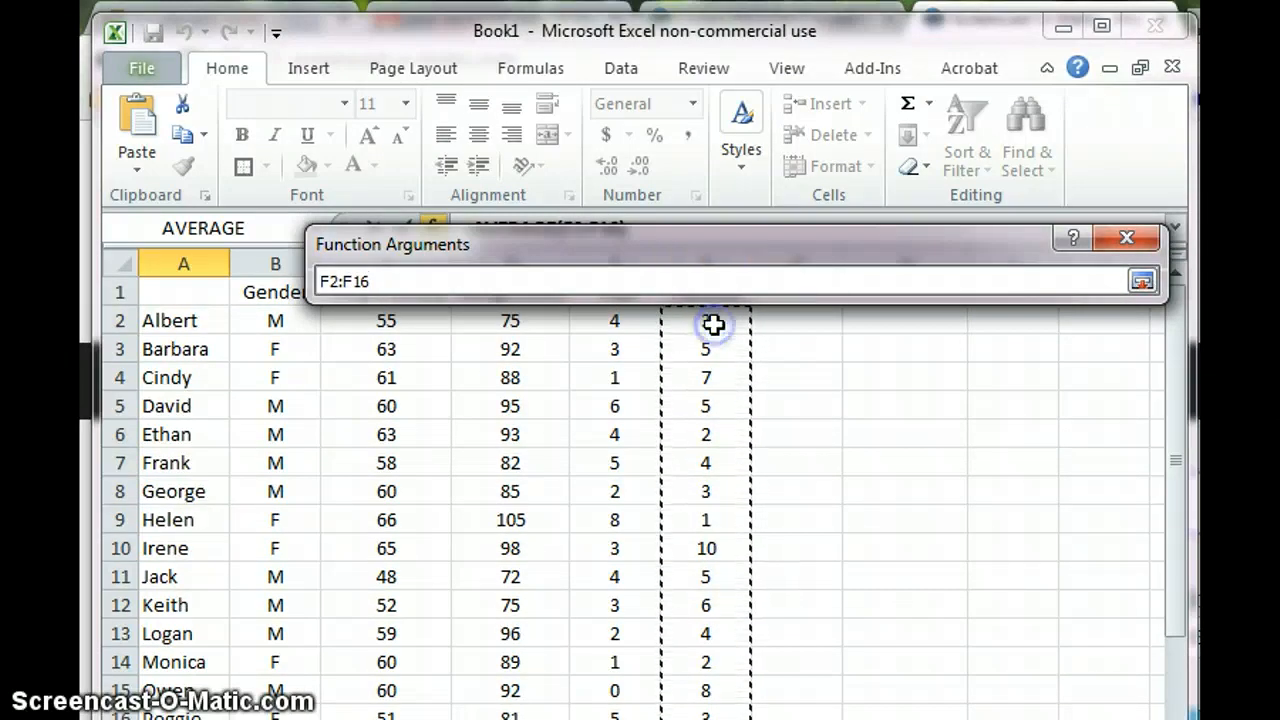
click(1142, 281)
click(975, 692)
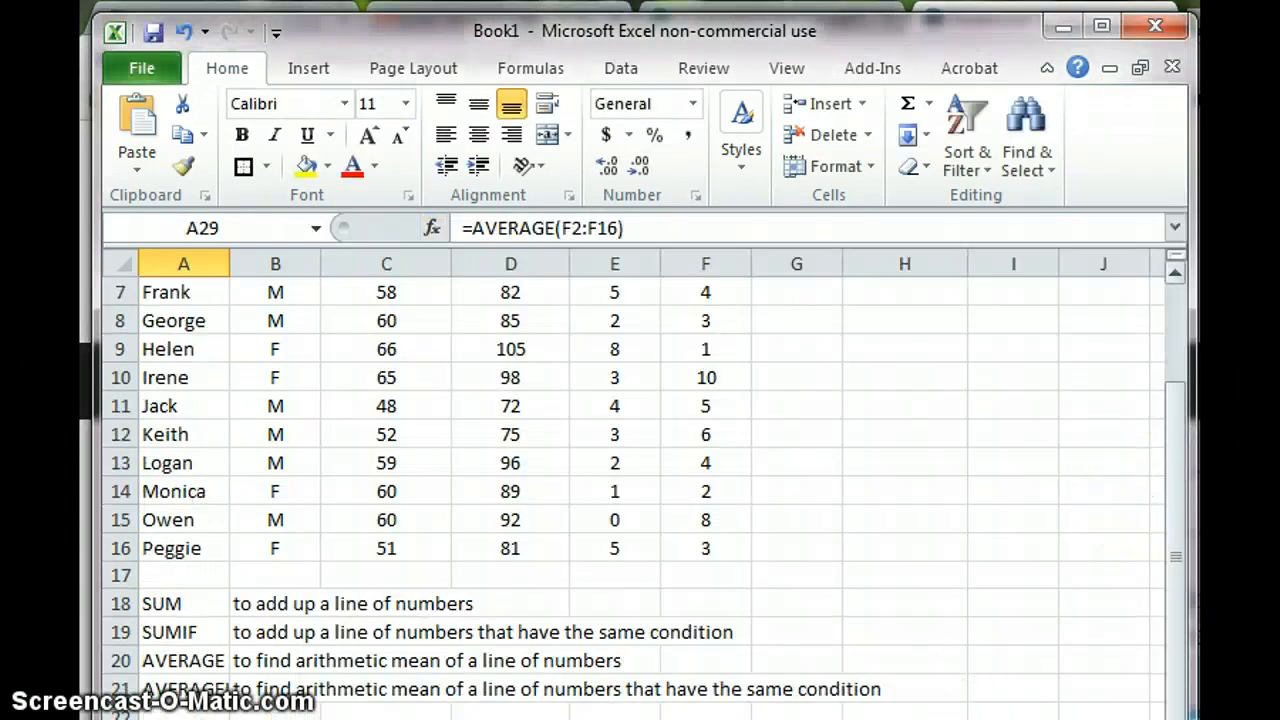
drag(1175, 460, 1154, 624)
click(206, 608)
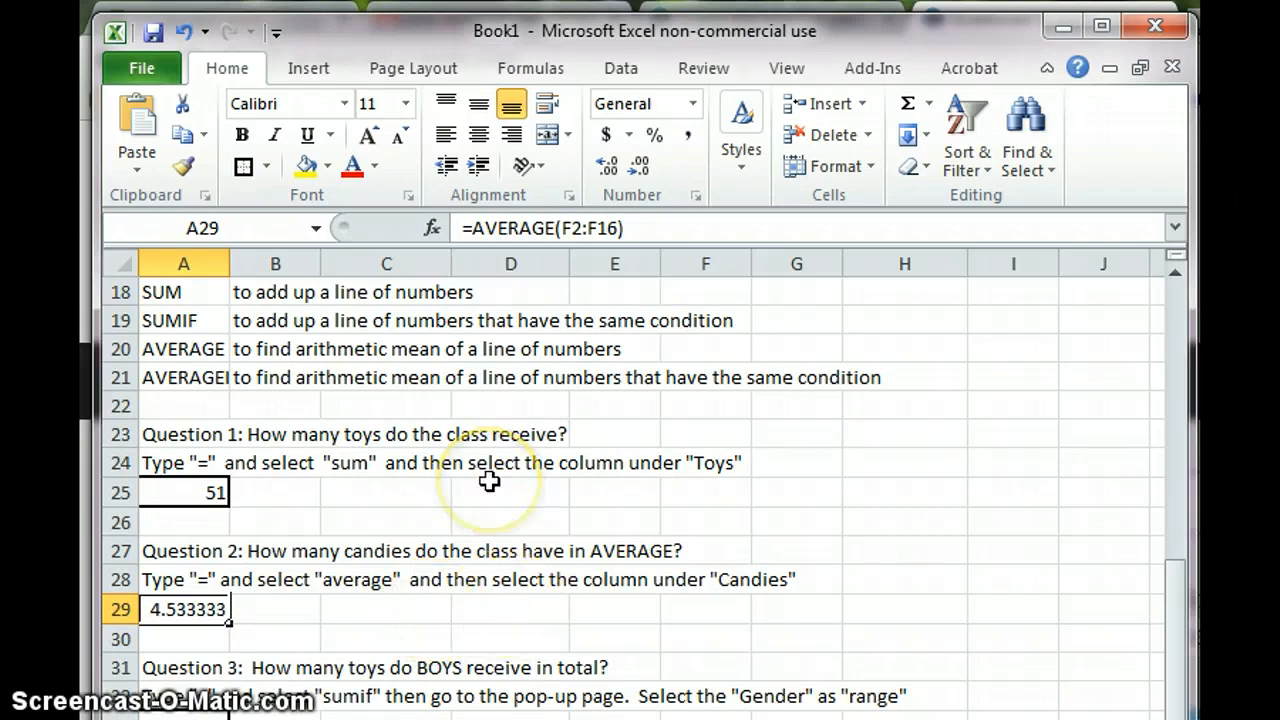
Shorten the workbook window so its sheet tabs fit on screen, and review the class data together with Questions 3 and 4.
drag(1182, 610, 1155, 297)
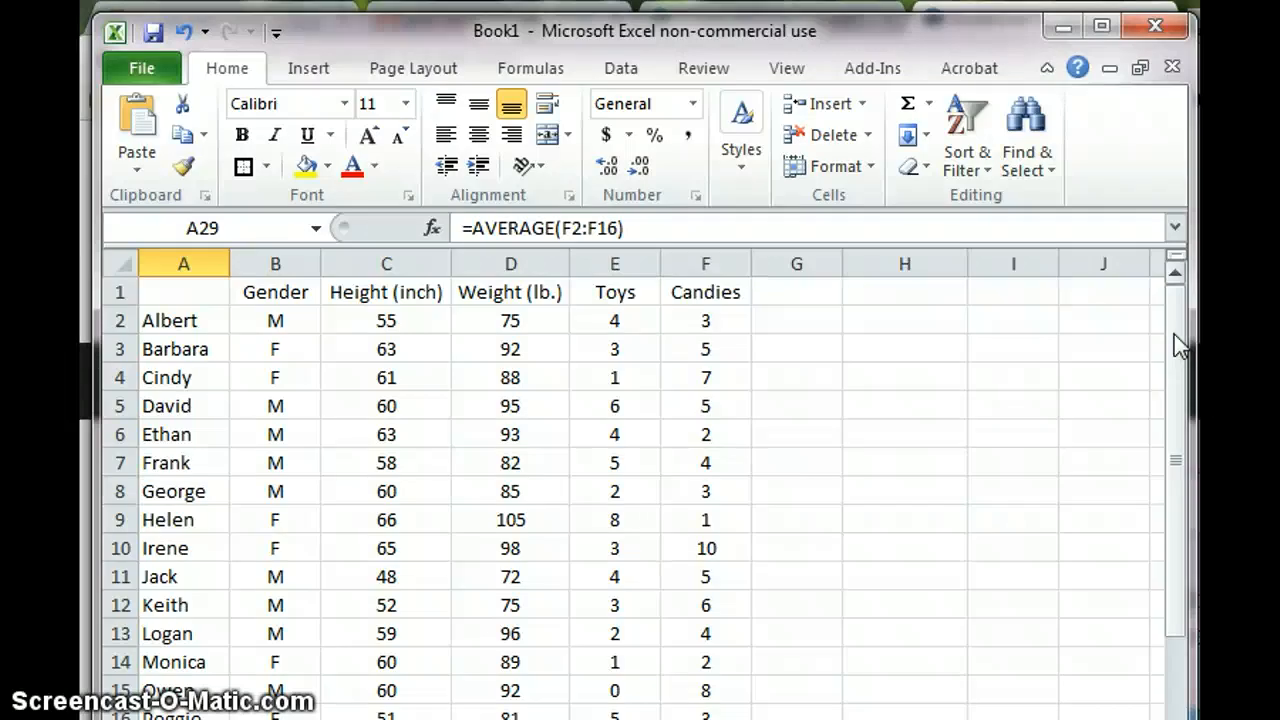
drag(1174, 334, 1192, 605)
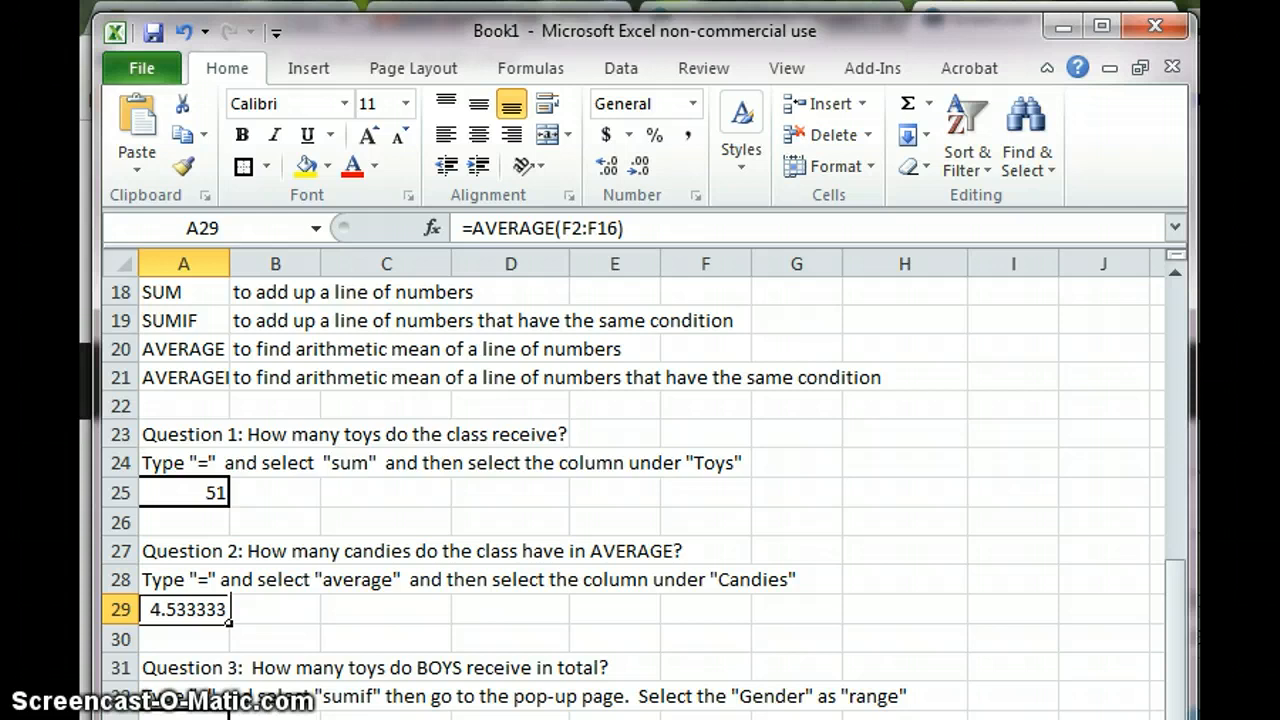
drag(1100, 719, 1100, 697)
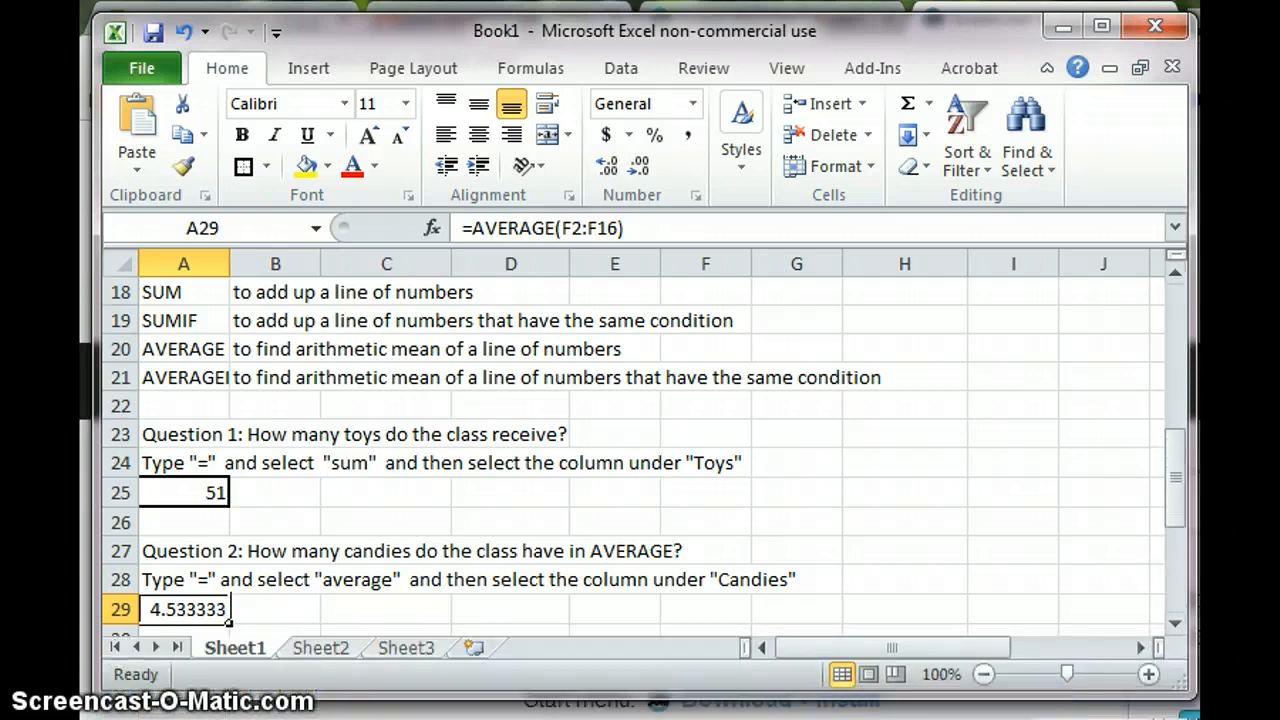
drag(1176, 490, 1188, 549)
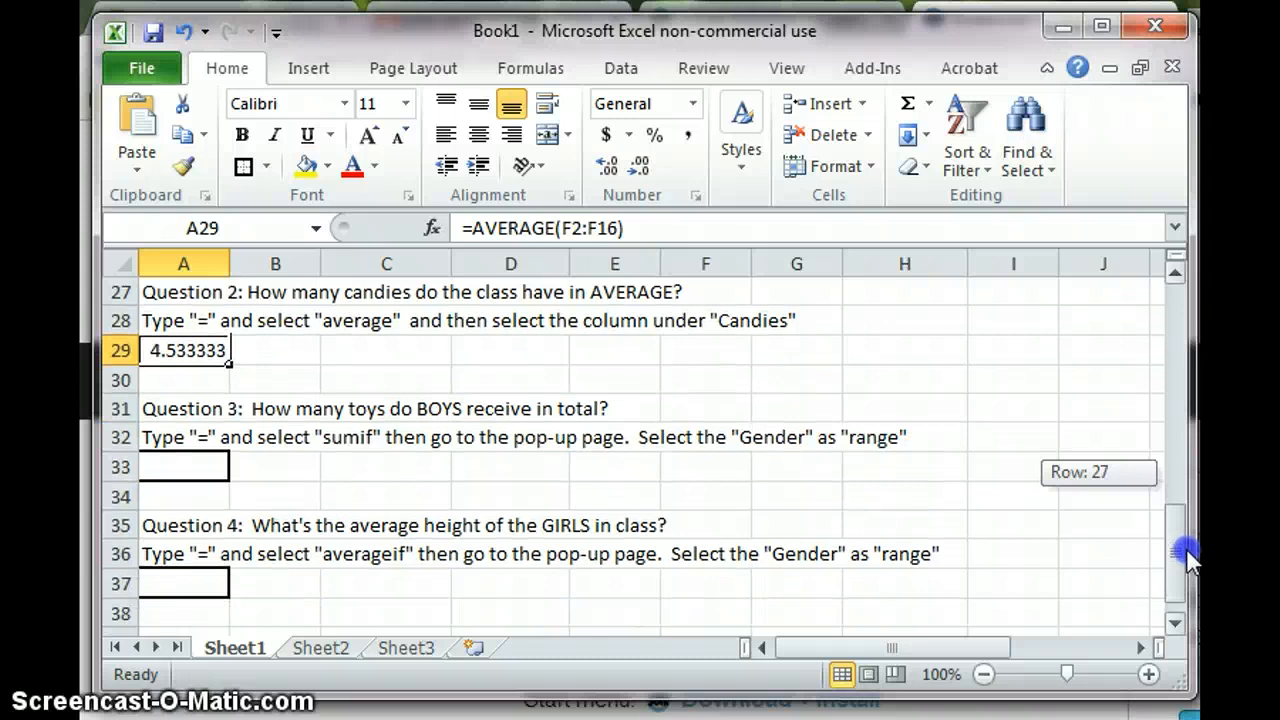
drag(1188, 553, 1190, 296)
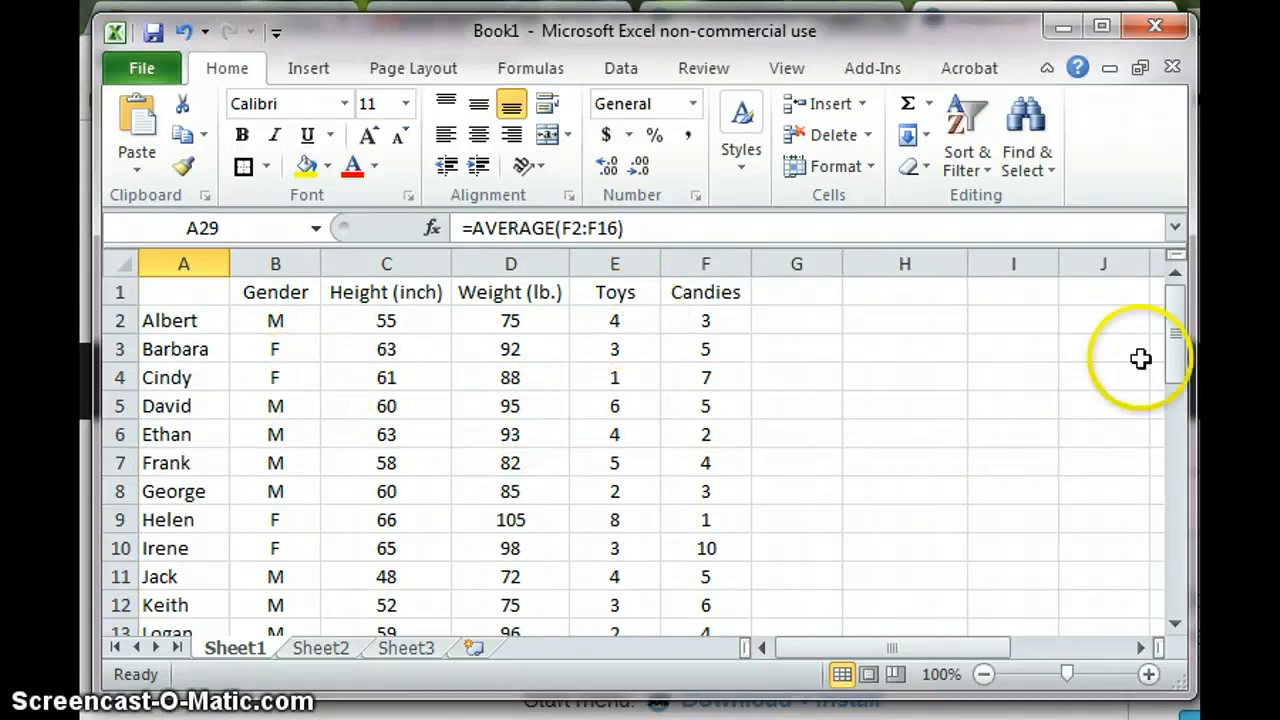
drag(1170, 337, 1168, 526)
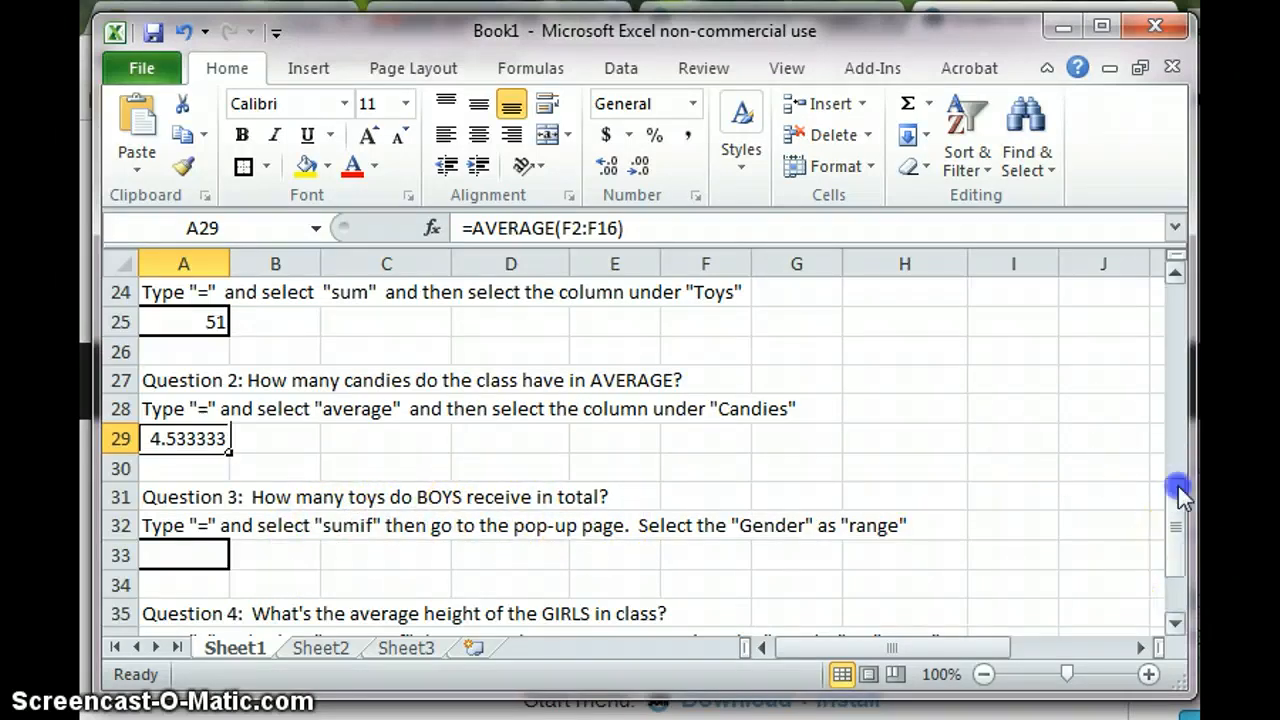
drag(1171, 483, 1168, 350)
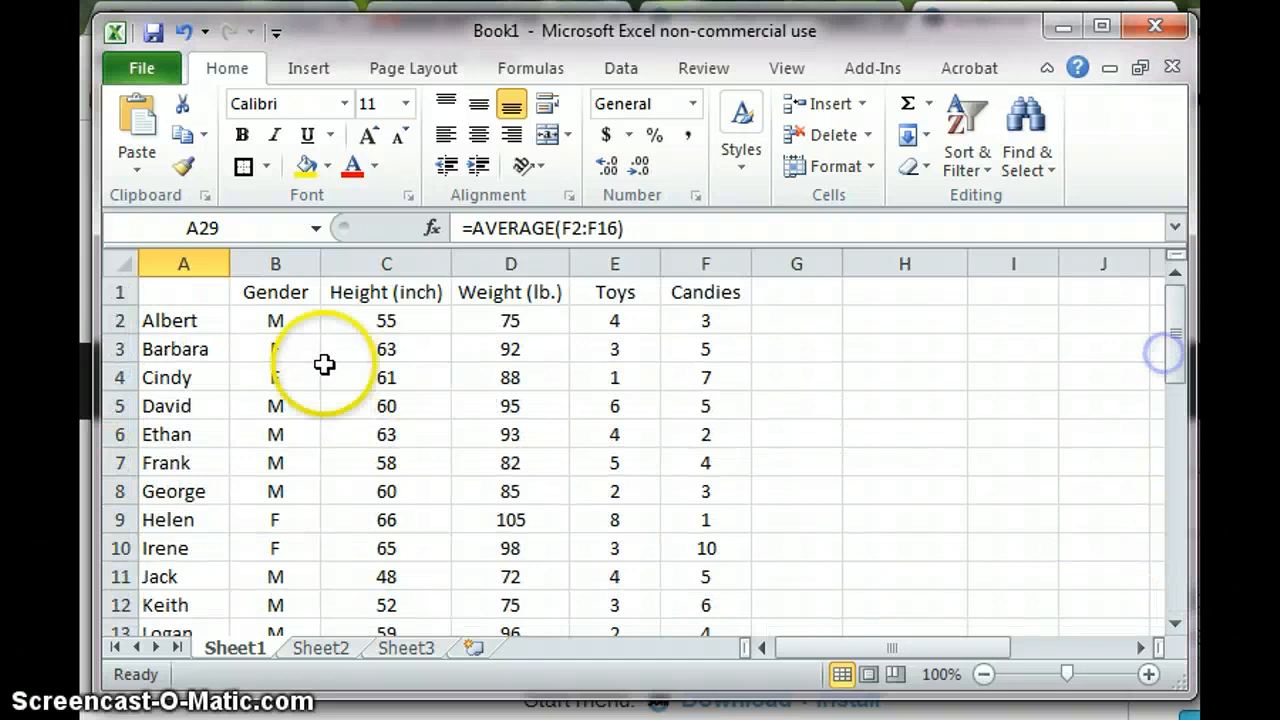
Go through the boys' rows, marked M under Gender, and examine each boy's Toys value from row 2 to row 15.
click(279, 323)
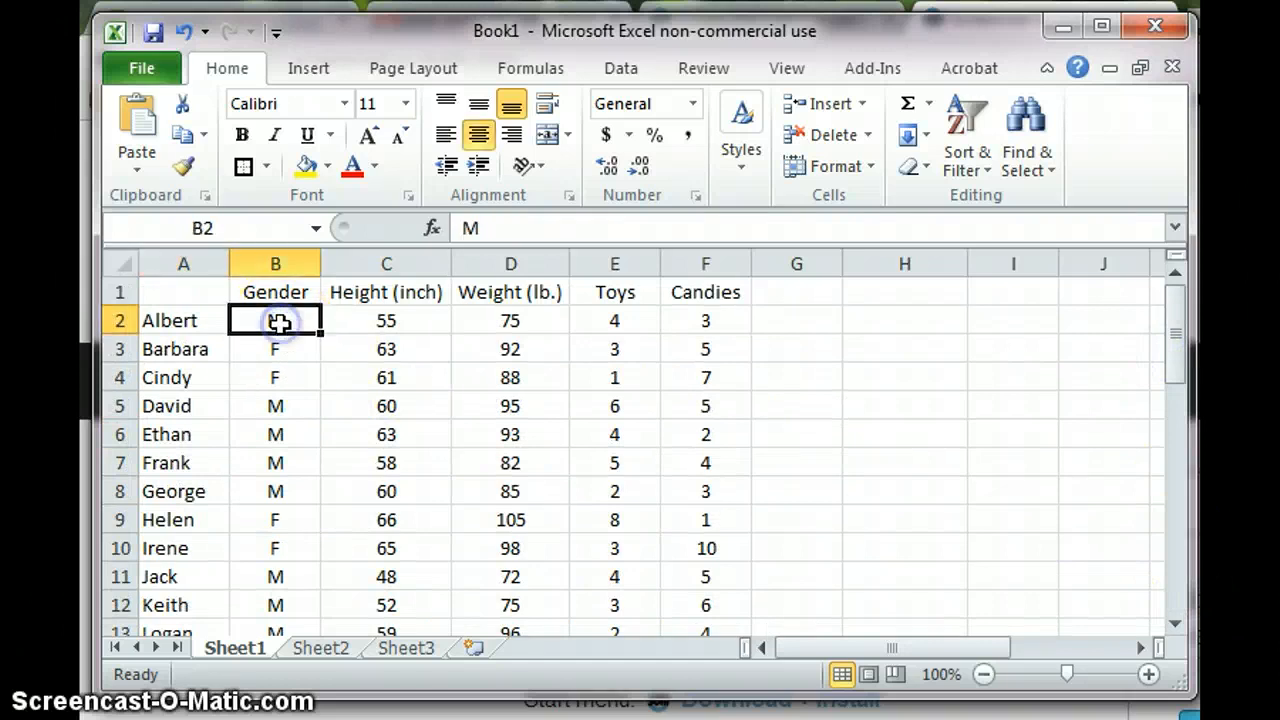
click(640, 320)
click(314, 405)
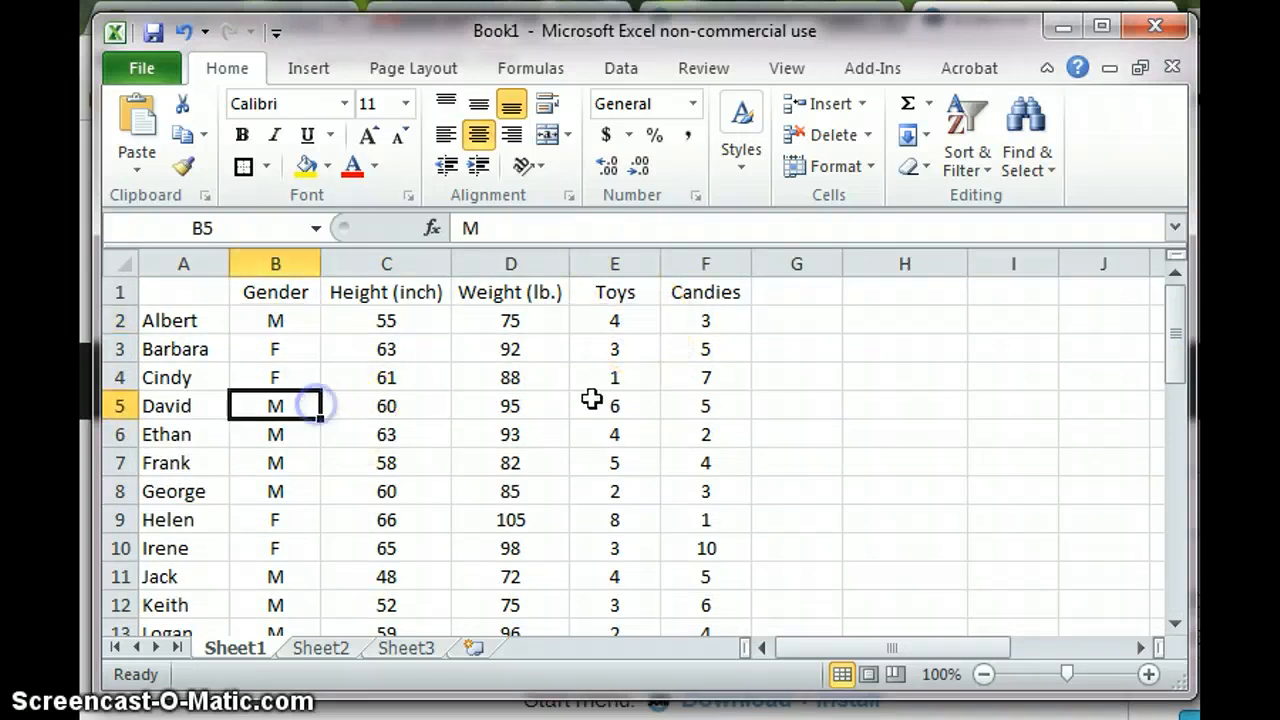
click(589, 403)
click(306, 434)
click(631, 433)
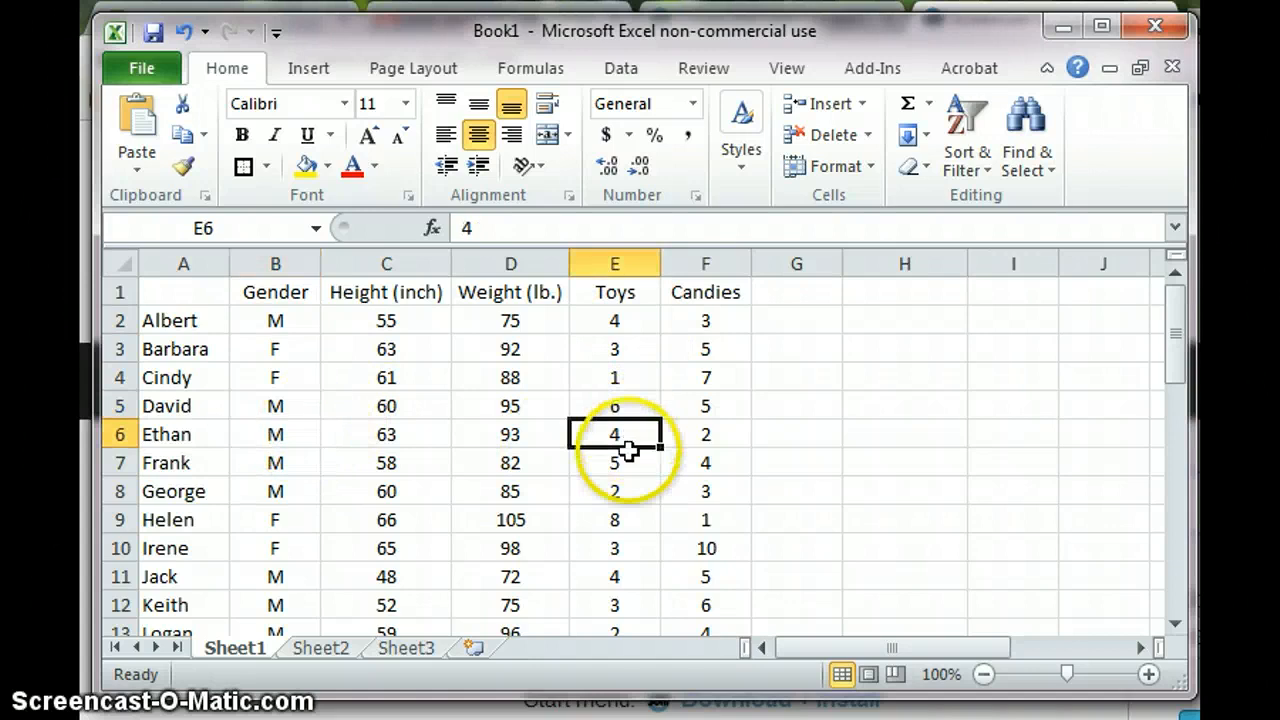
click(600, 464)
click(592, 484)
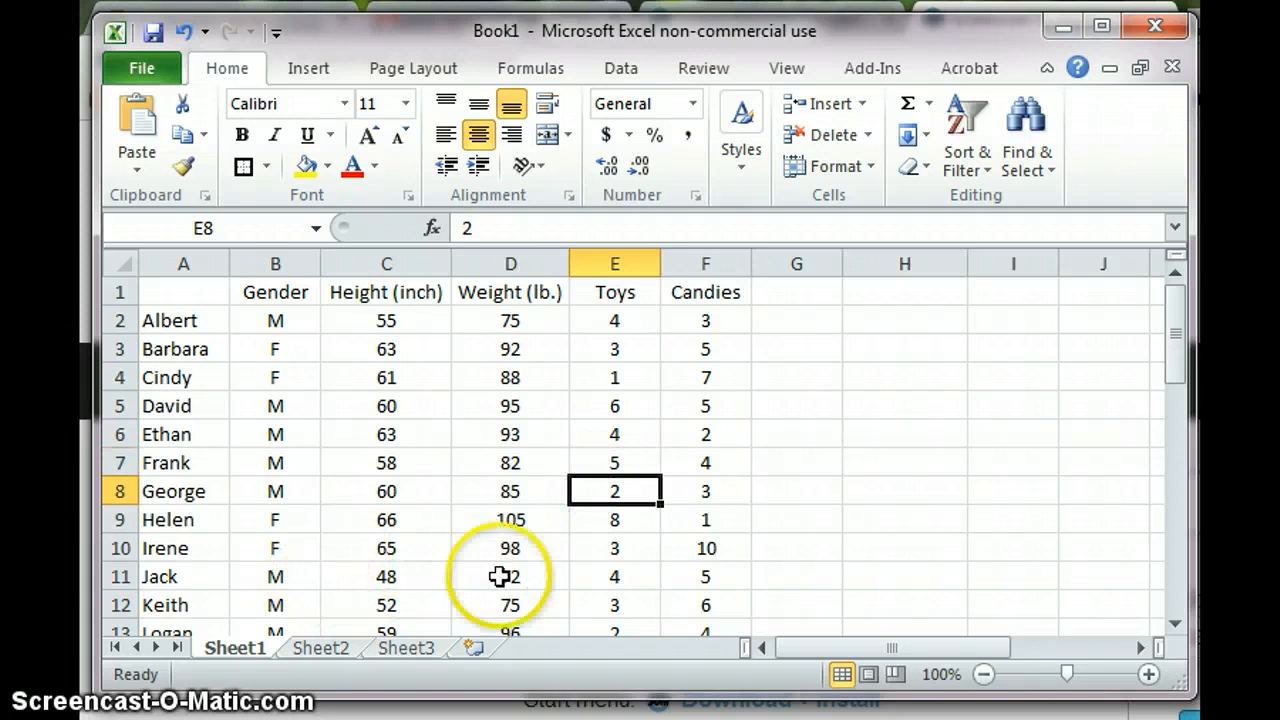
click(627, 581)
click(608, 607)
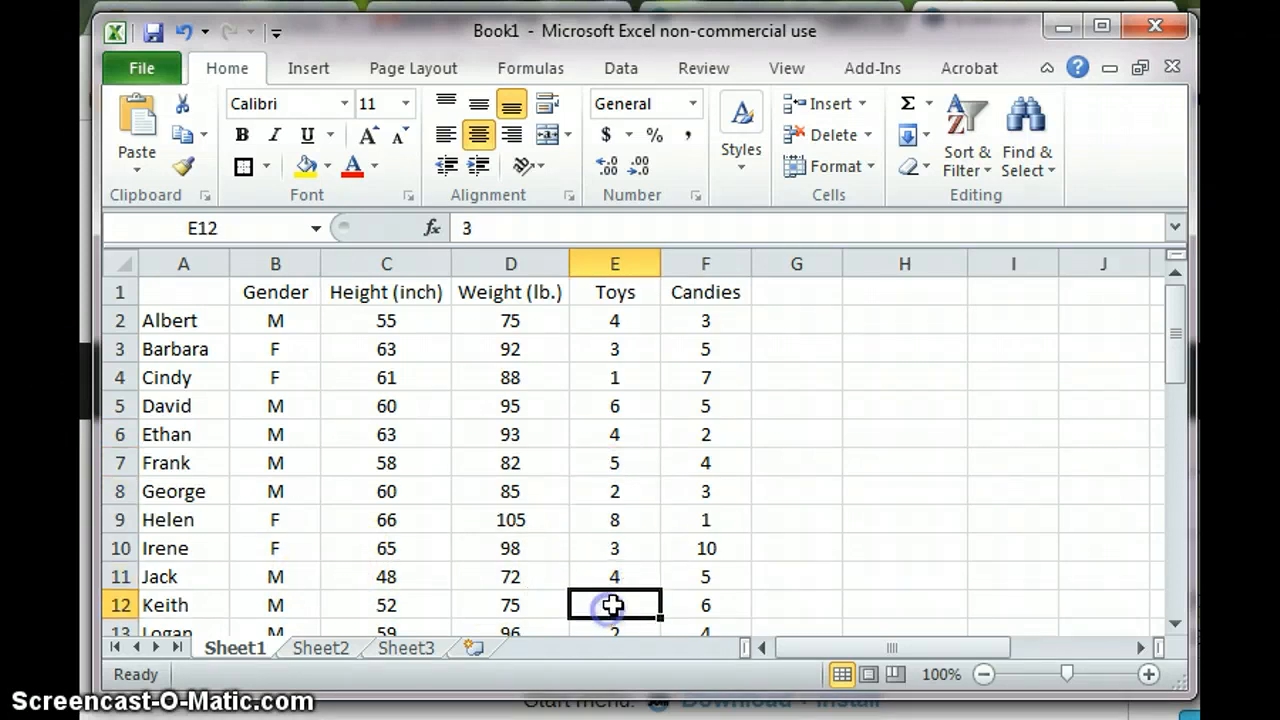
scroll(660, 580, down, 2)
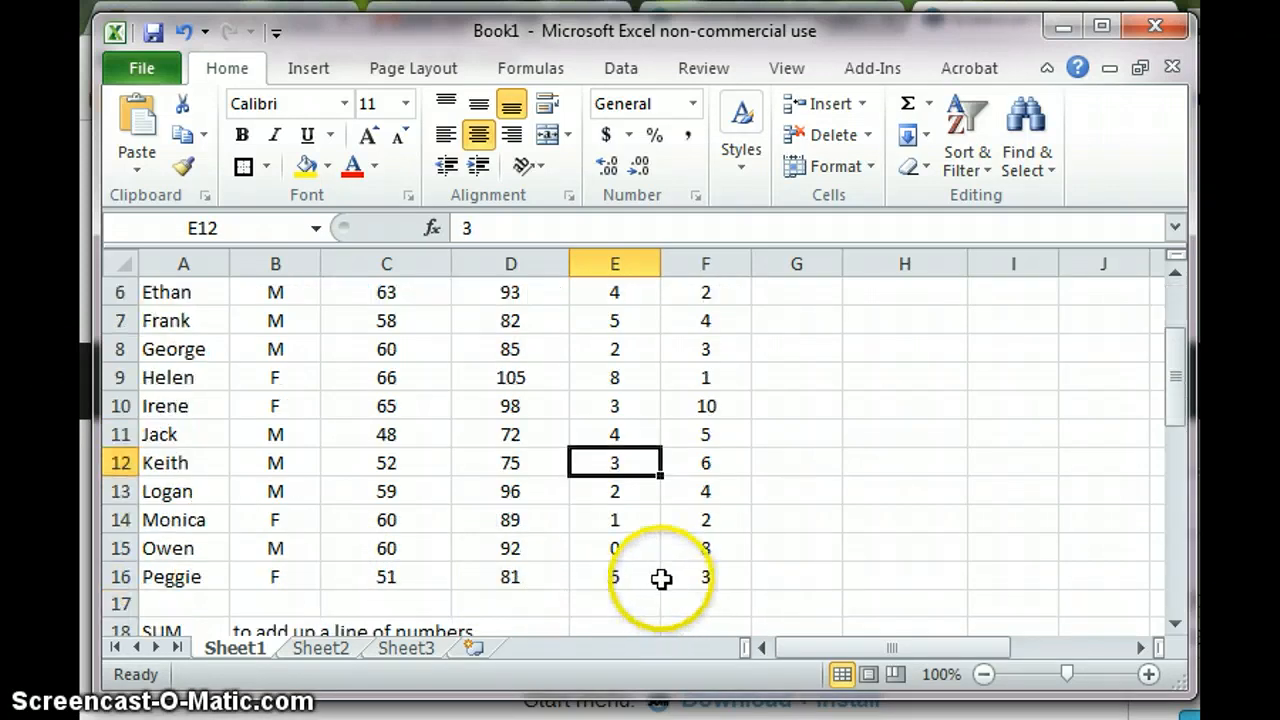
click(623, 497)
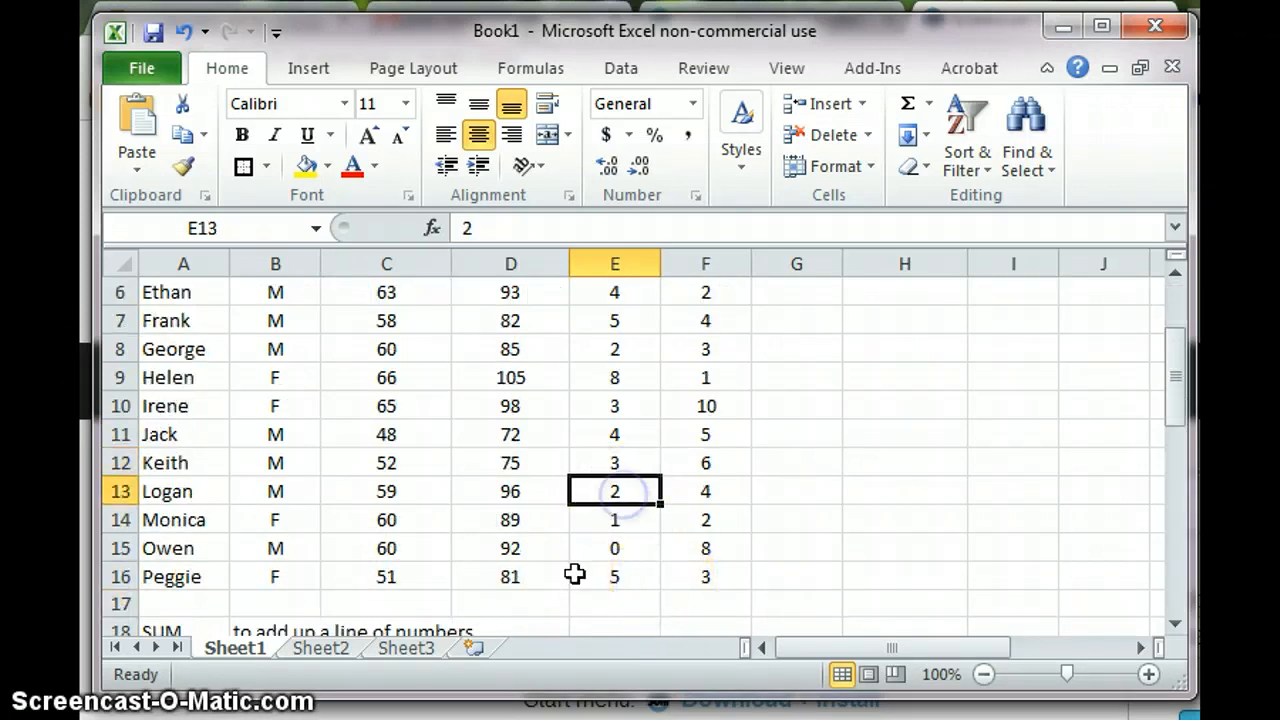
click(620, 549)
Start a formula with the SUMIF function in cell A33, the answer cell for Question 3.
scroll(784, 575, down, 8)
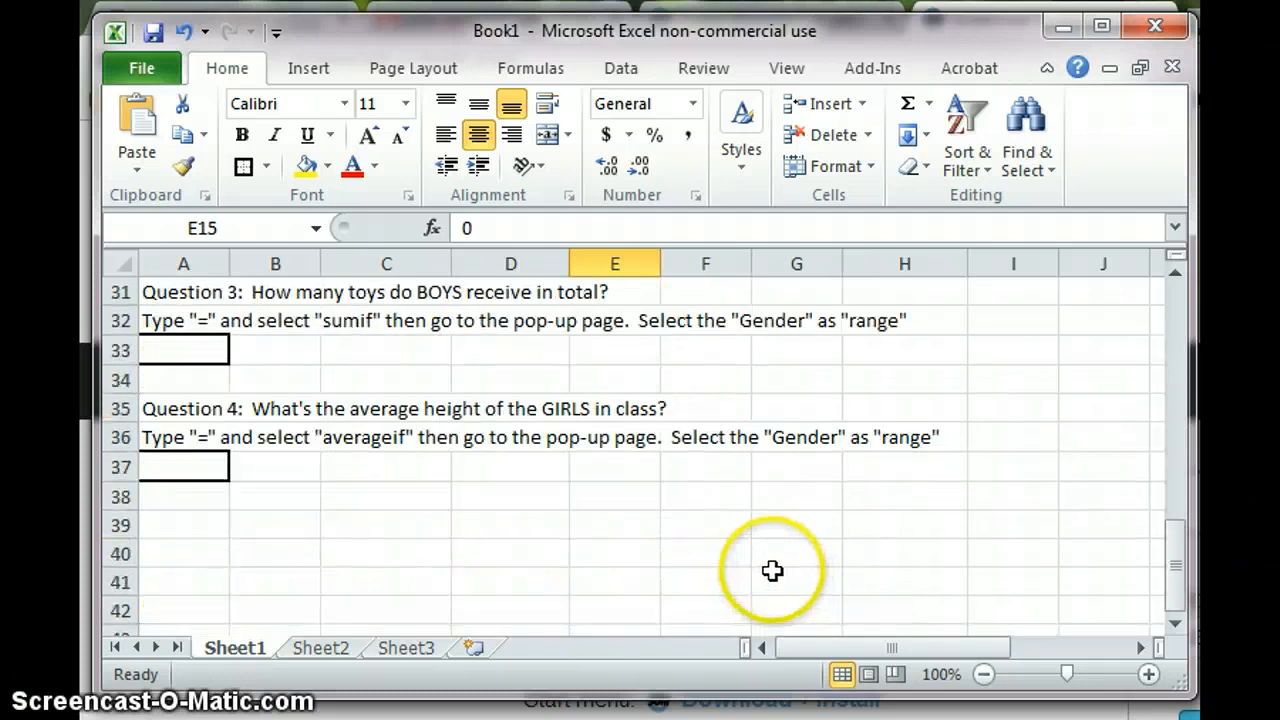
scroll(772, 571, up, 2)
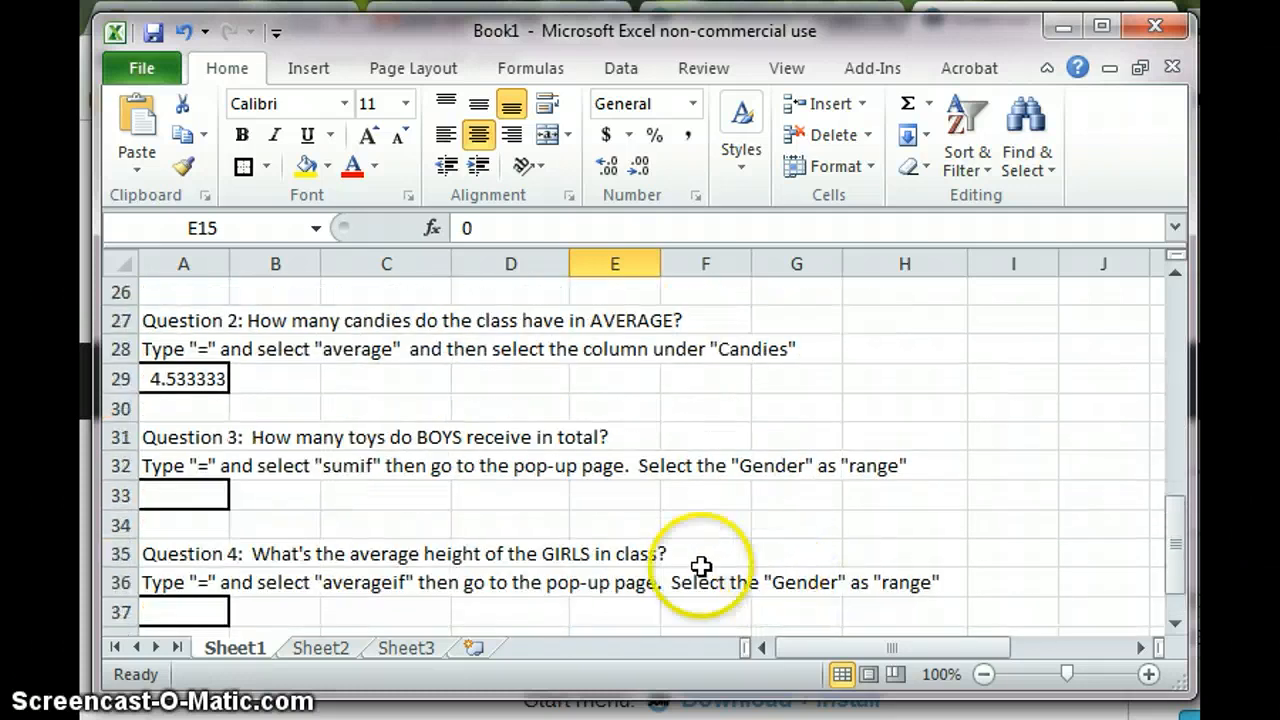
click(201, 497)
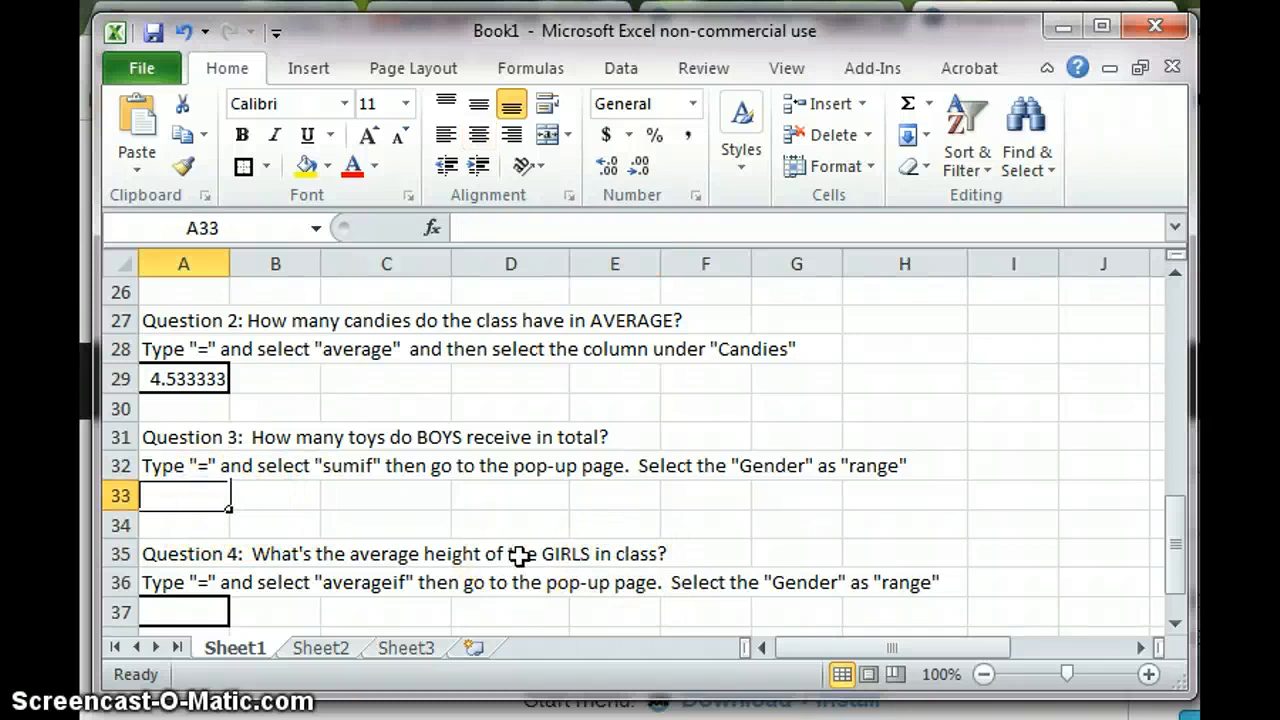
text(=)
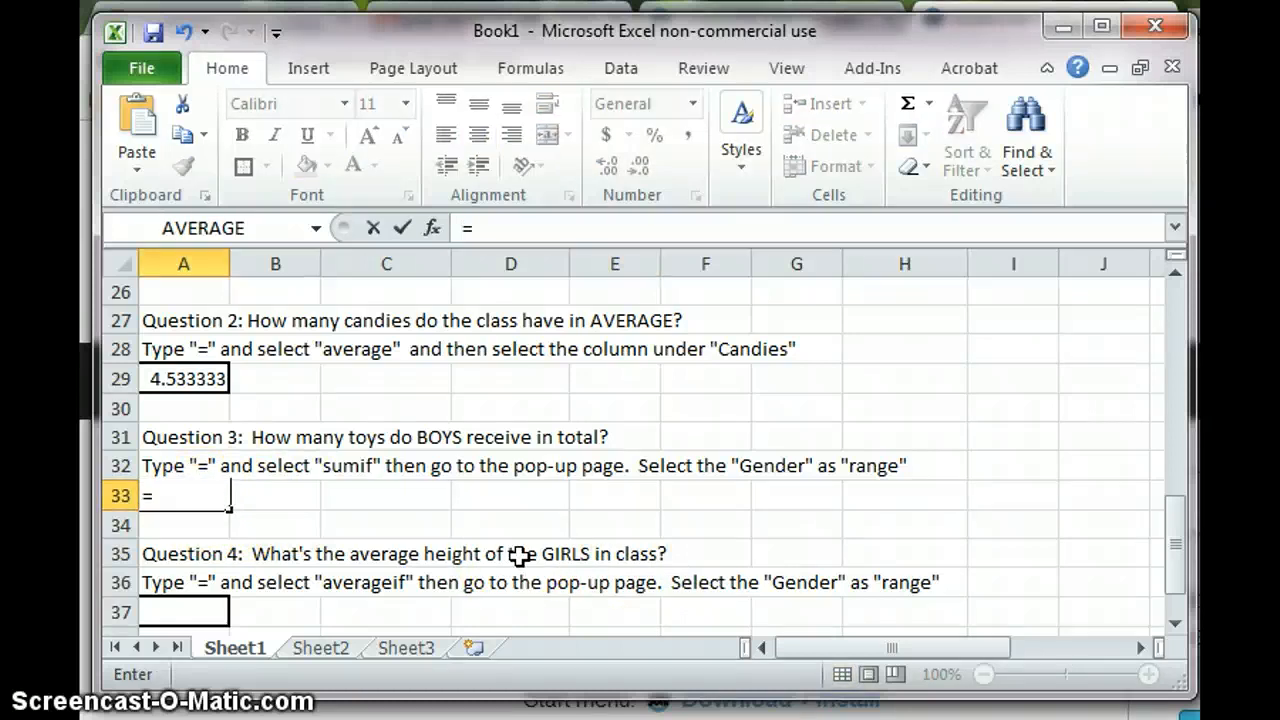
click(322, 230)
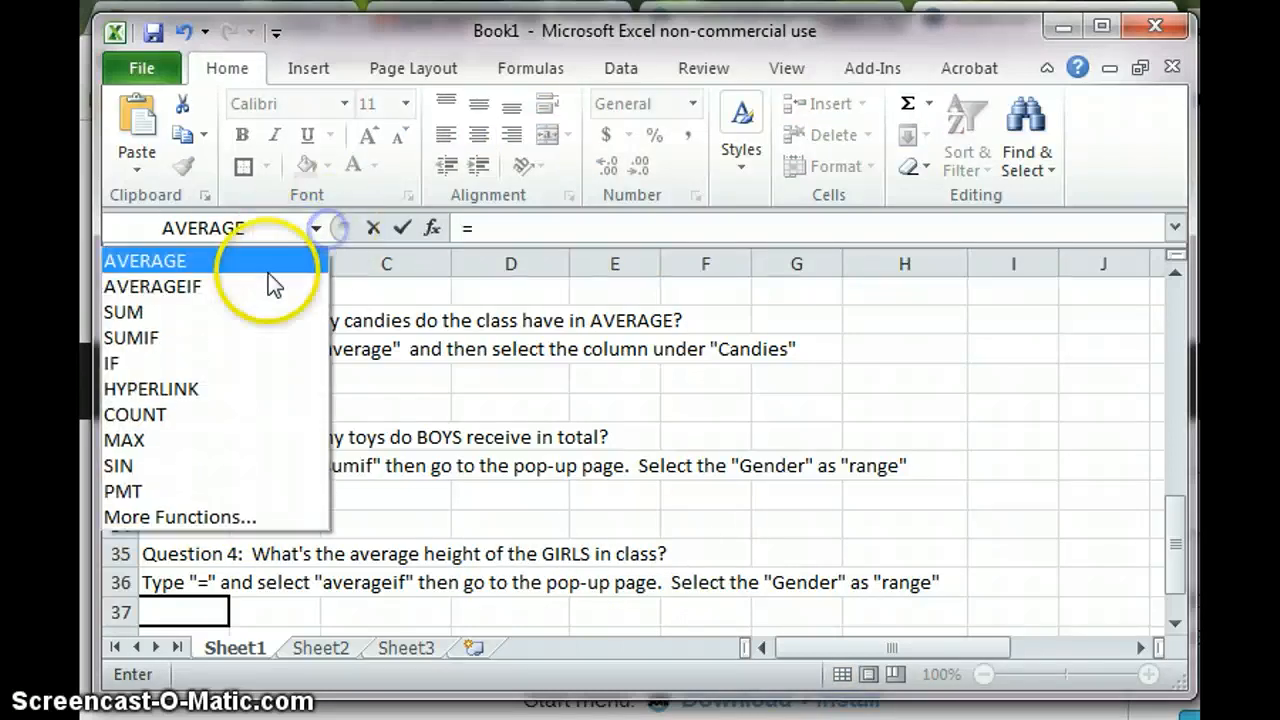
click(240, 337)
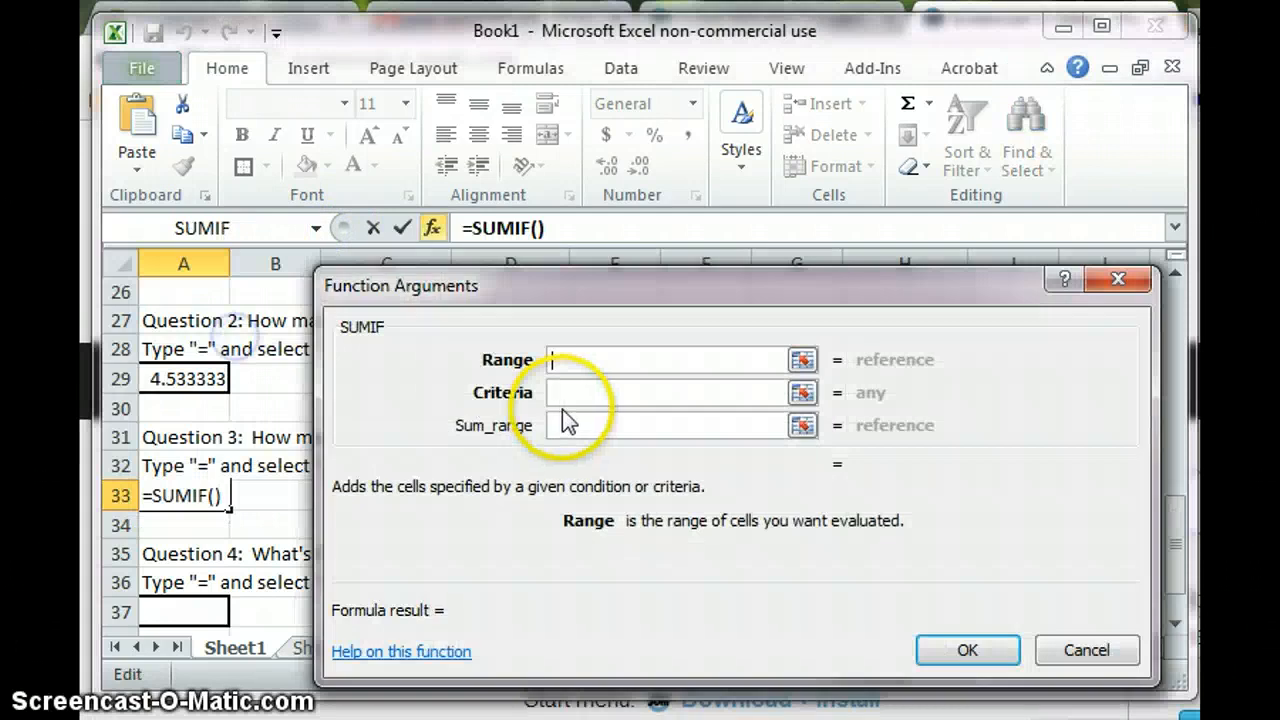
Set the SUMIF function's range to the Gender values B2:B16 and its criteria to "M".
click(802, 360)
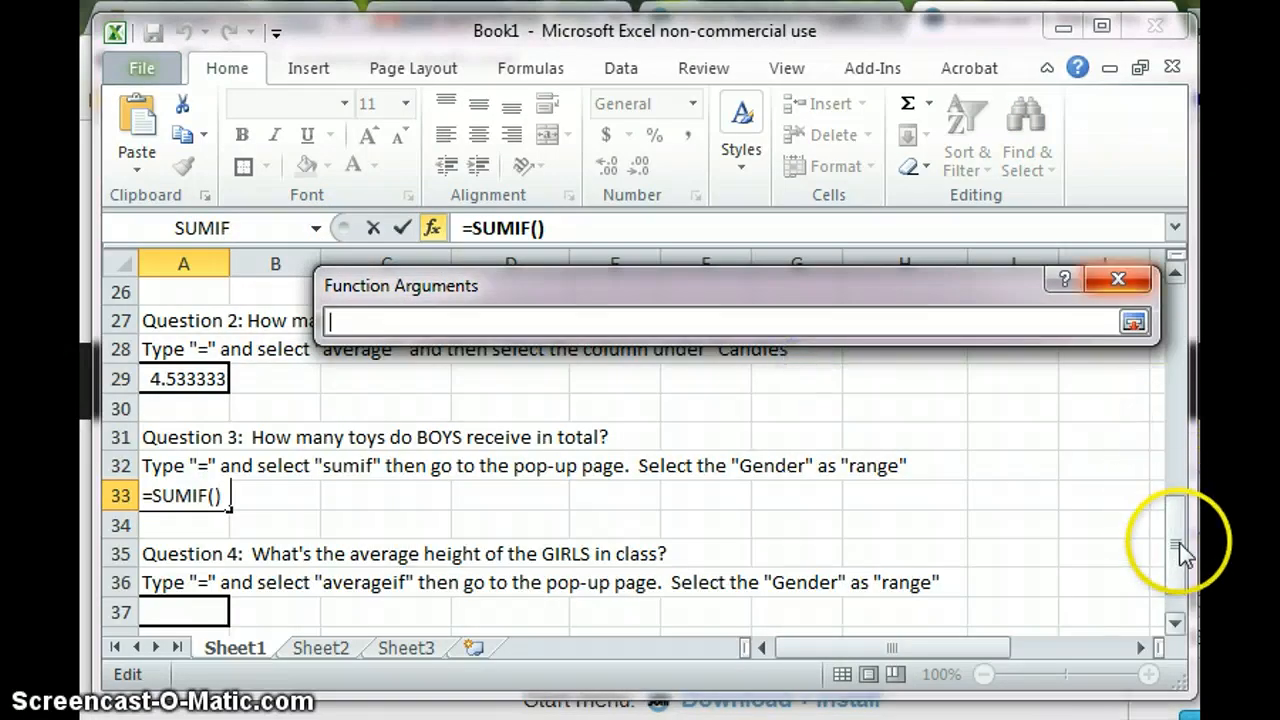
drag(1177, 543, 1154, 366)
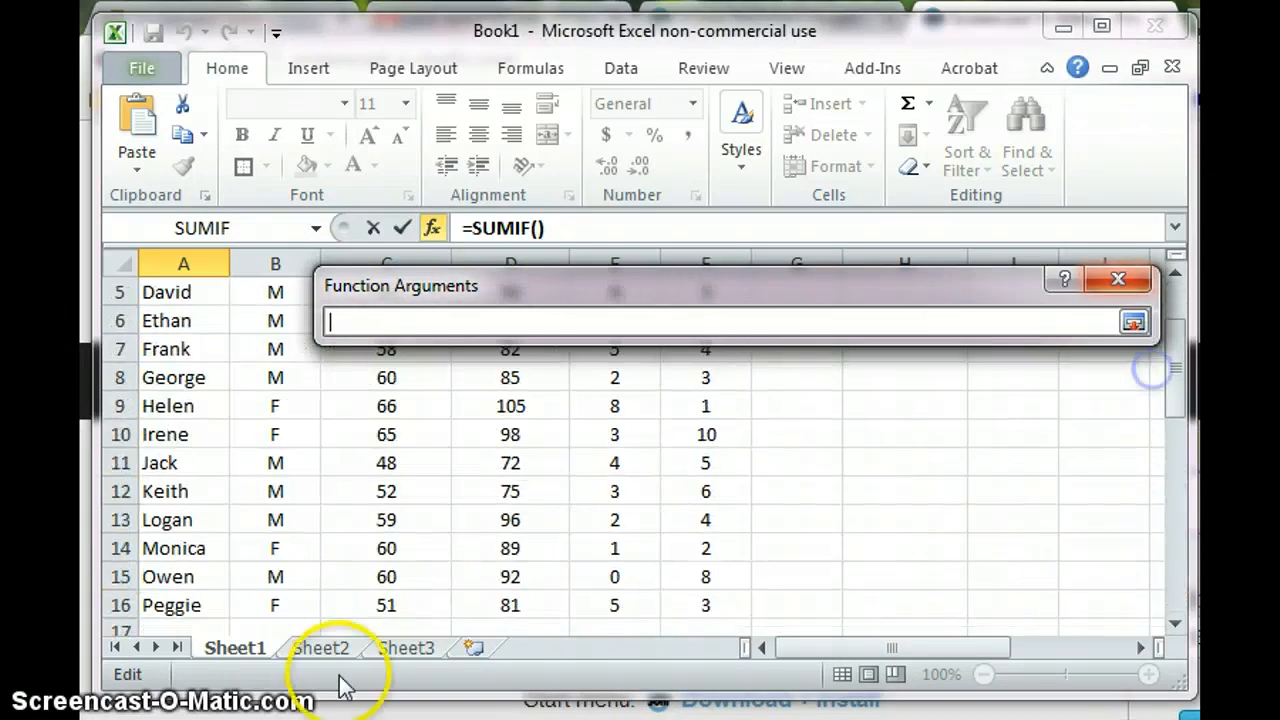
drag(274, 605, 277, 324)
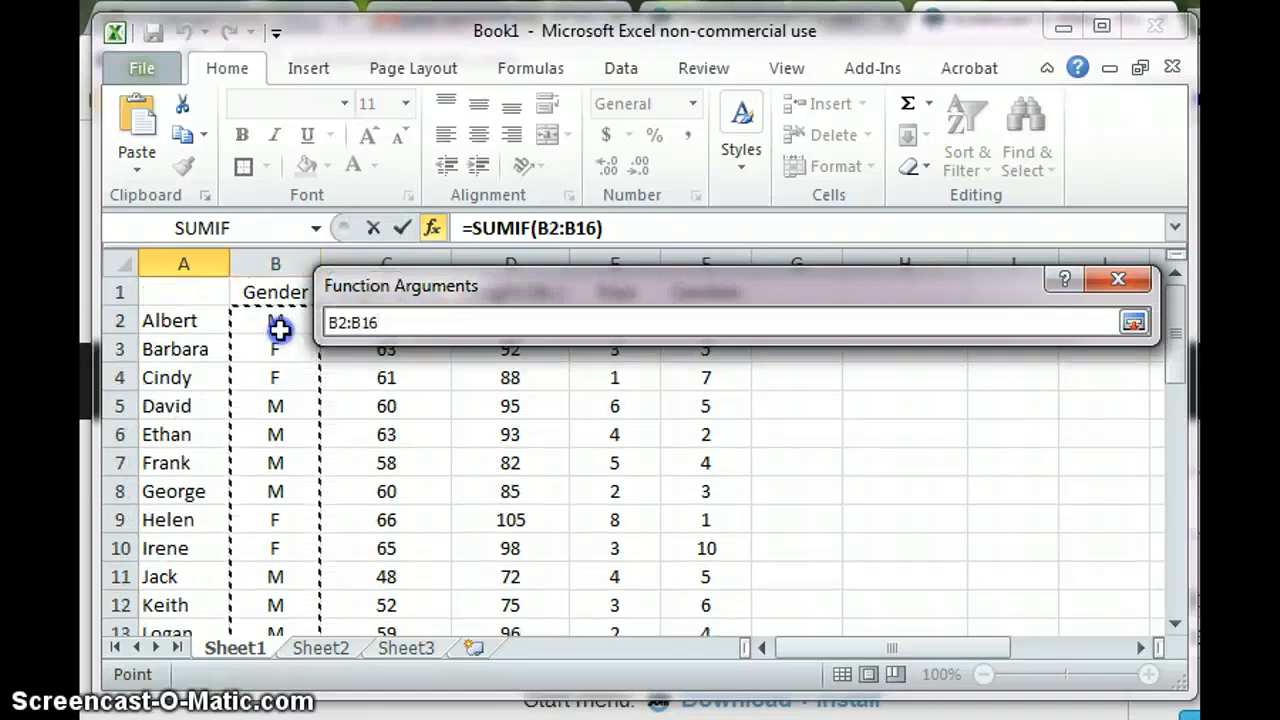
click(1133, 323)
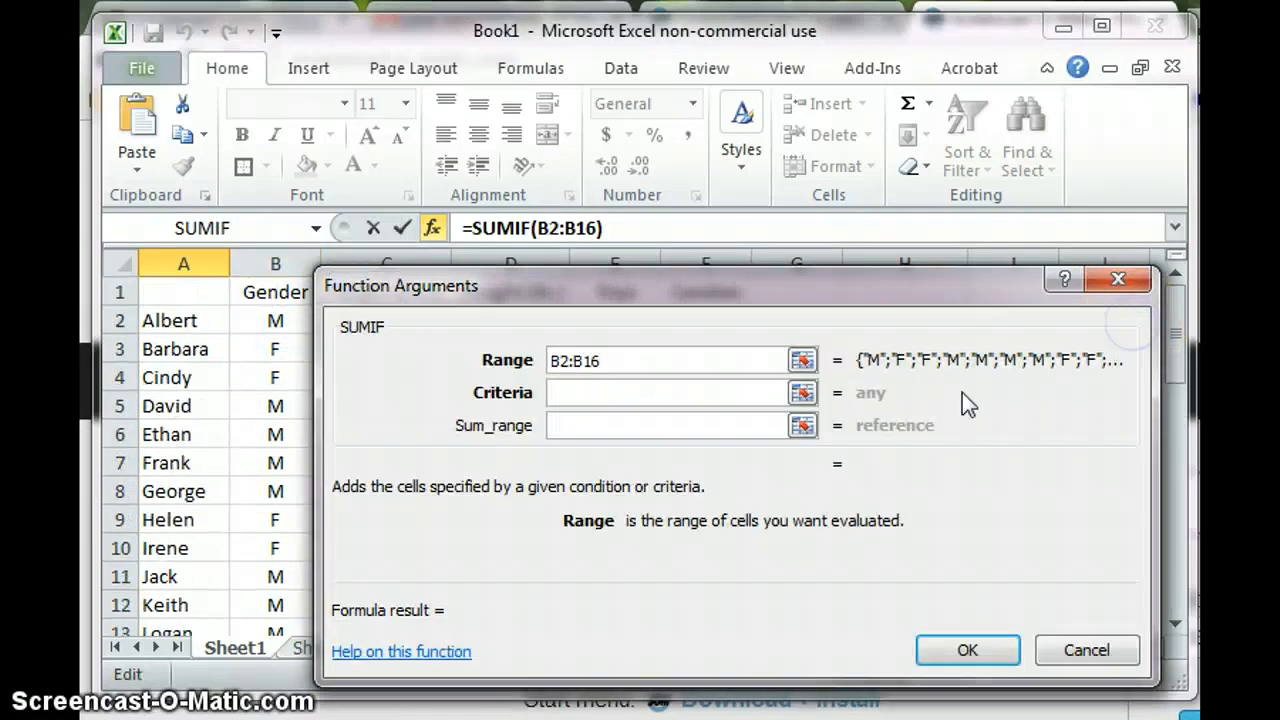
click(717, 396)
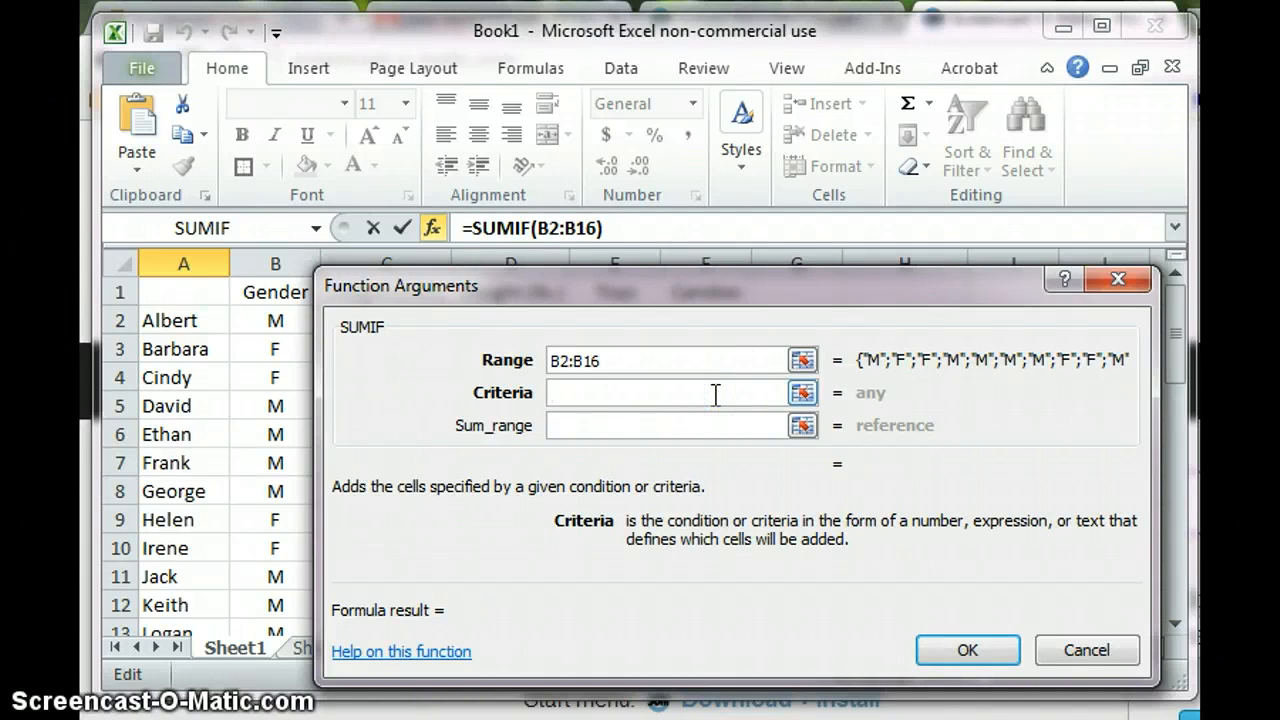
text(M)
Set the SUMIF function's sum range to the Toys values E2:E16 and complete the formula in cell A33.
click(748, 432)
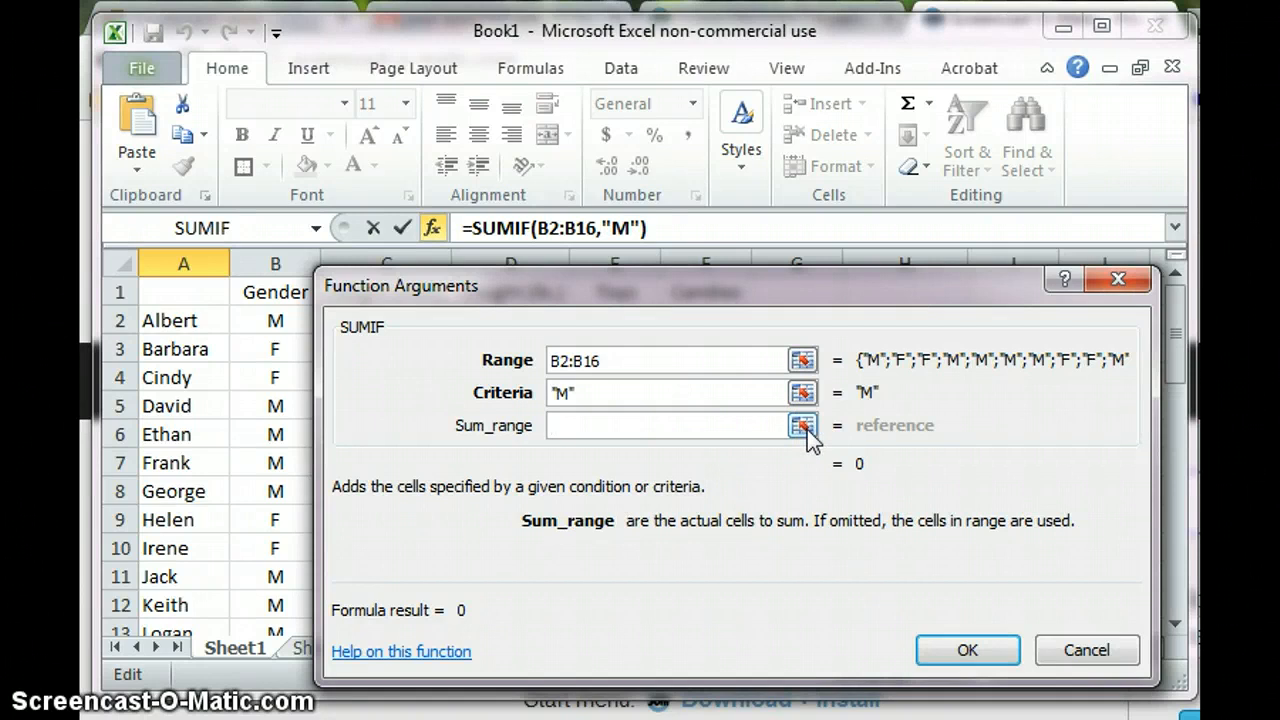
click(802, 427)
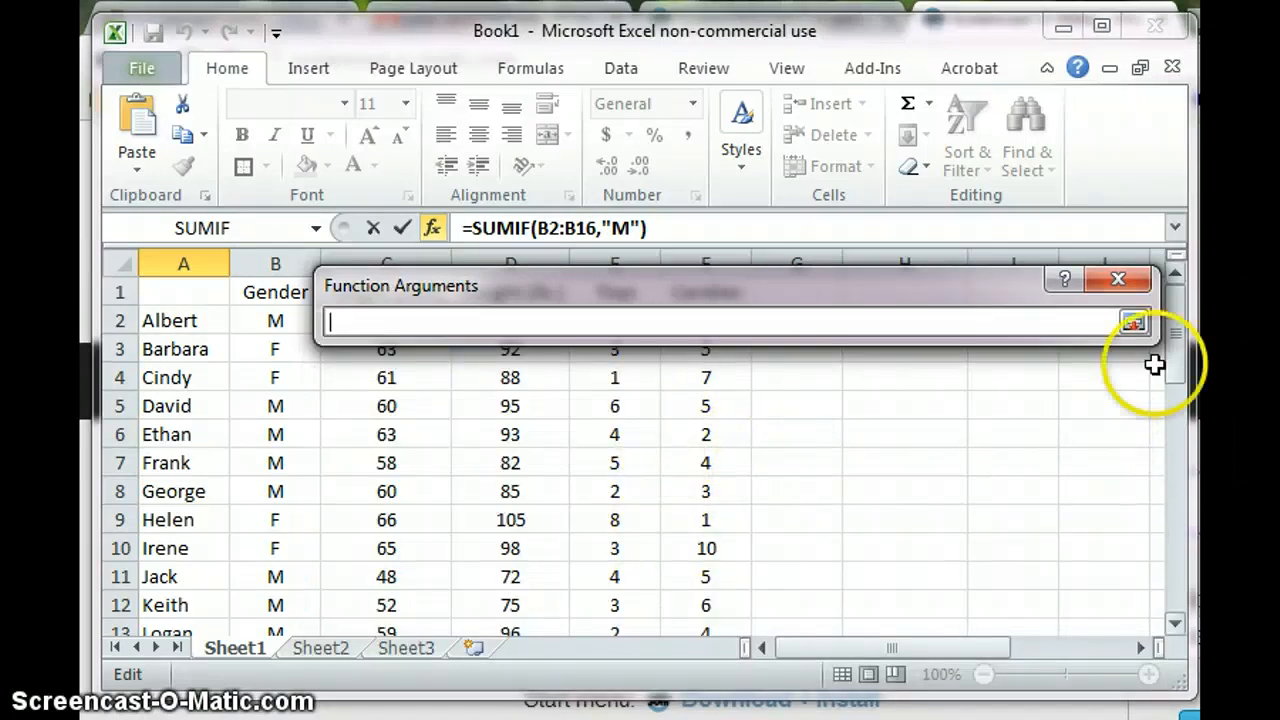
drag(1182, 359, 1184, 429)
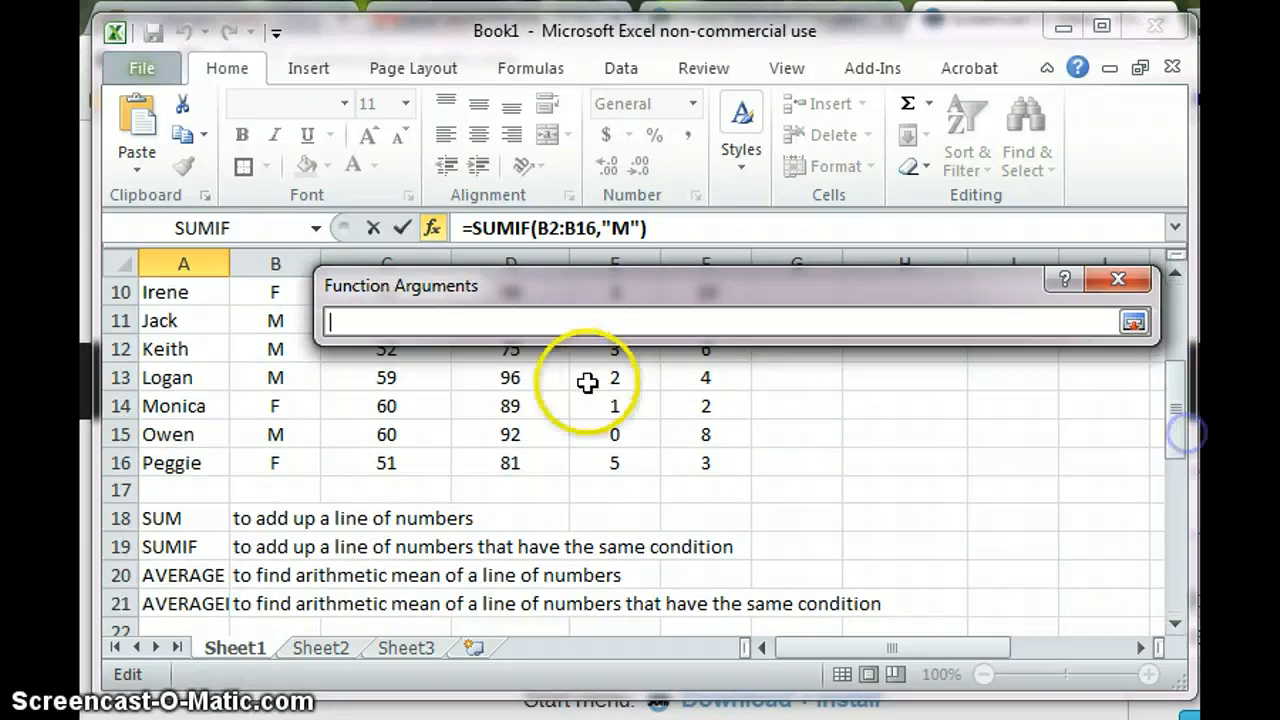
drag(628, 458, 606, 315)
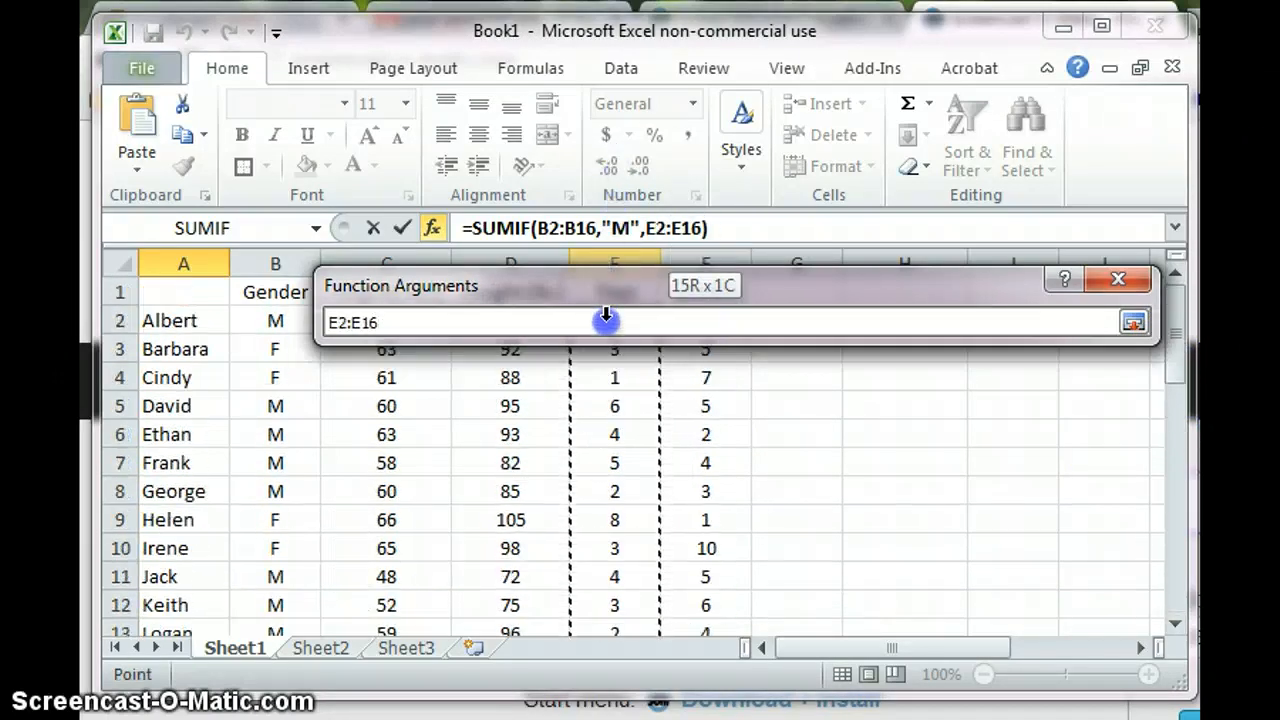
click(1134, 322)
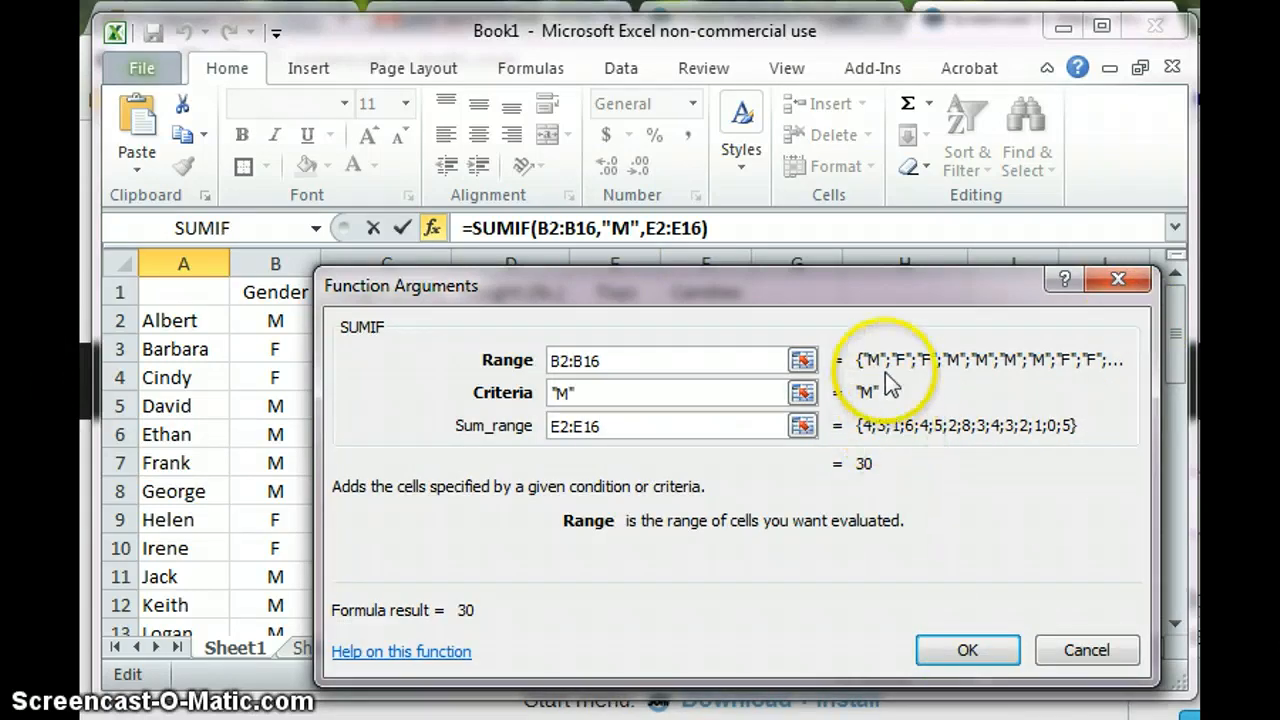
click(967, 650)
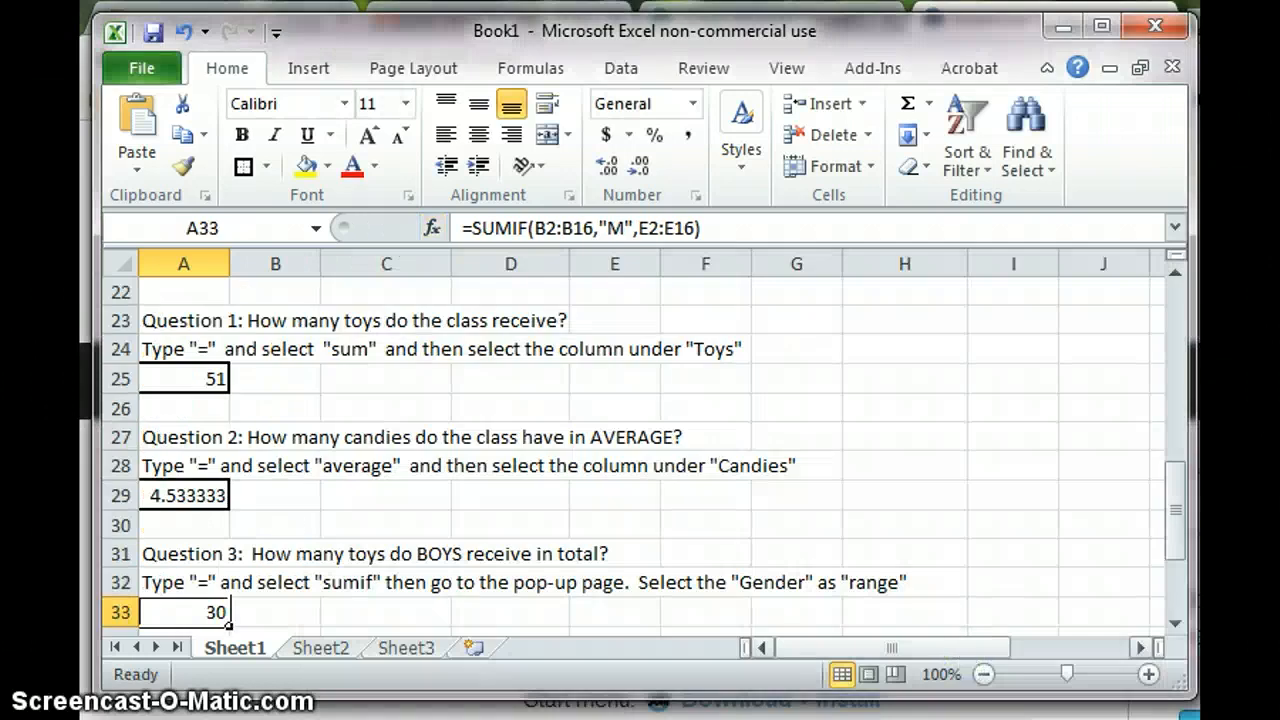
Compare the class data with the completed SUMIF formula in A33, and review Question 4 about the girls' average height.
drag(1180, 503, 1171, 314)
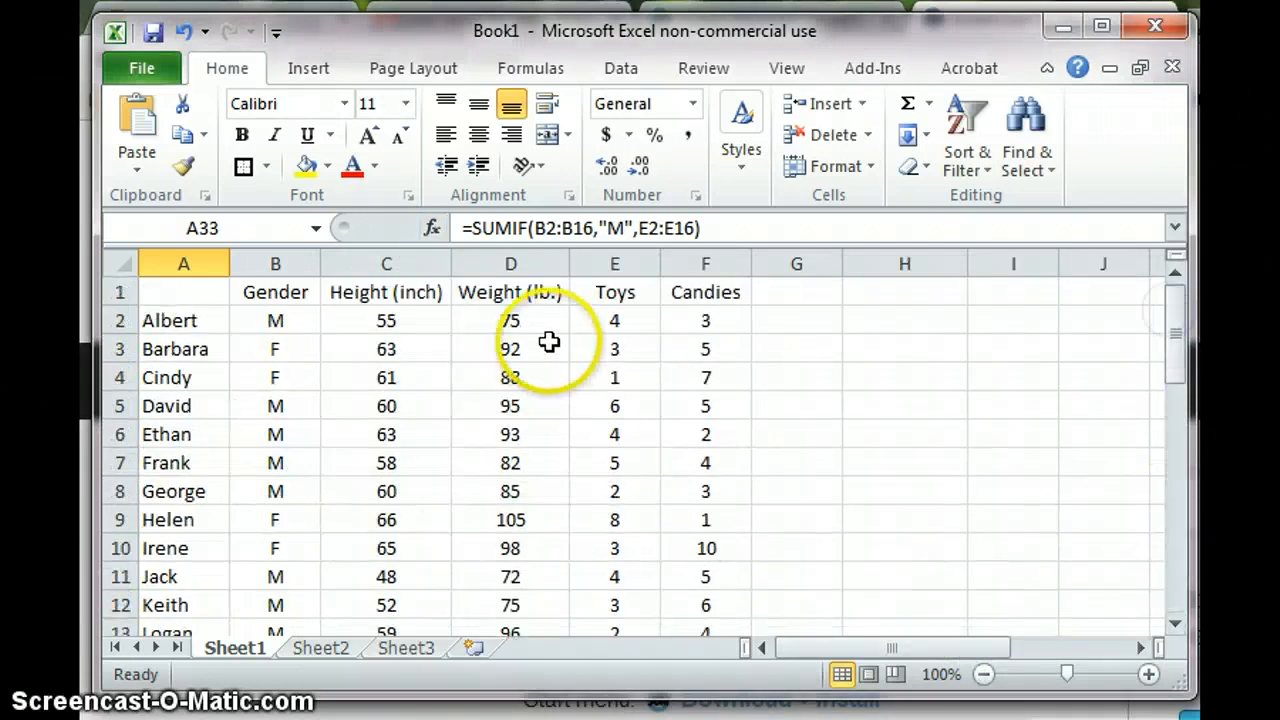
click(242, 316)
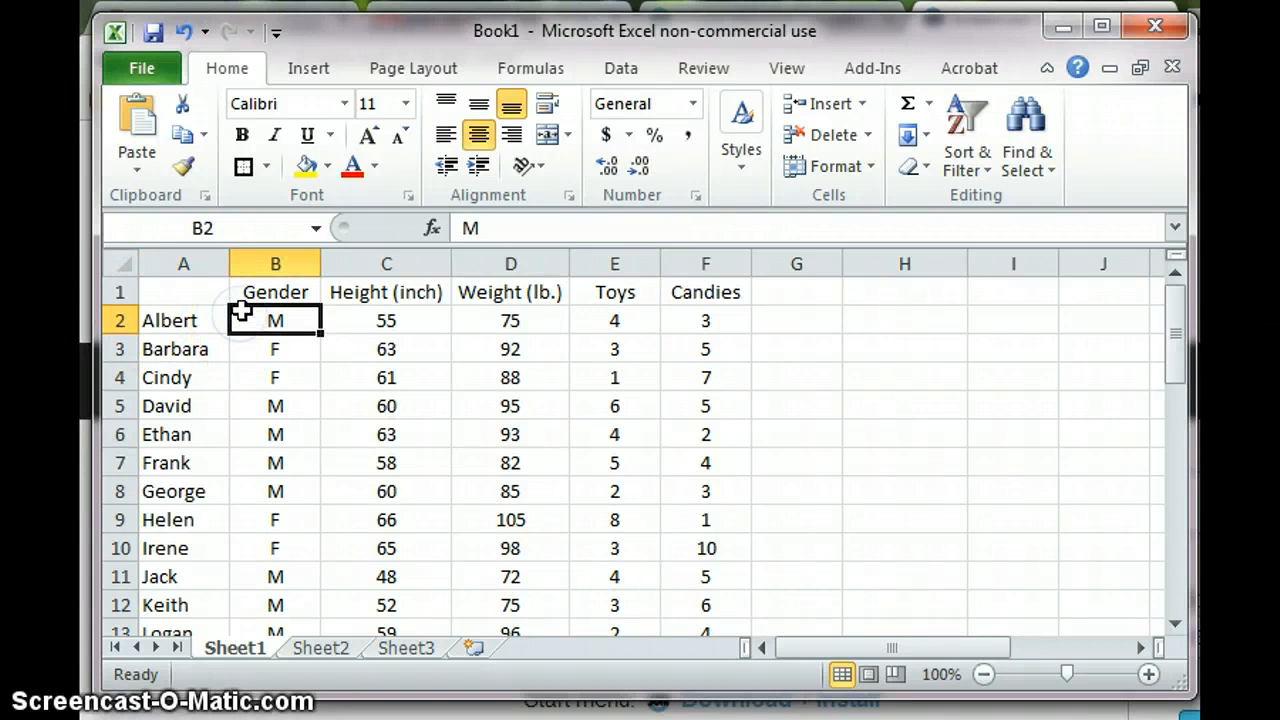
scroll(660, 517, down, 5)
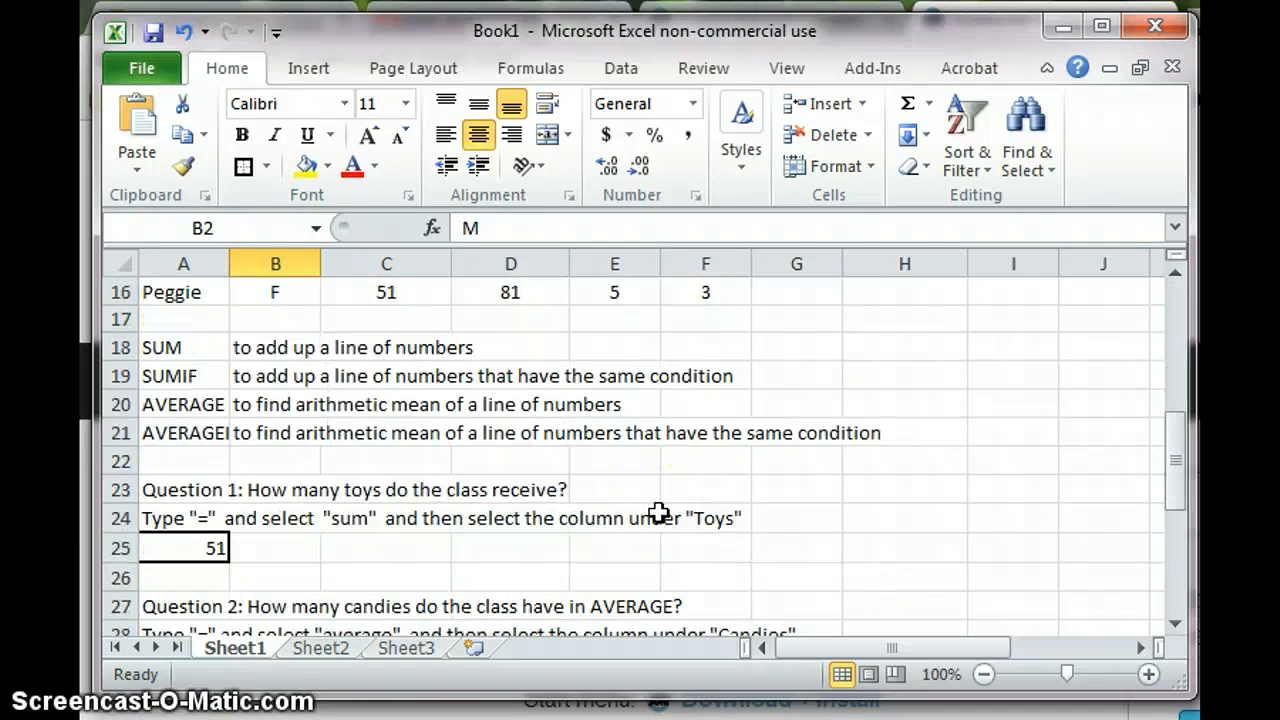
scroll(660, 513, down, 5)
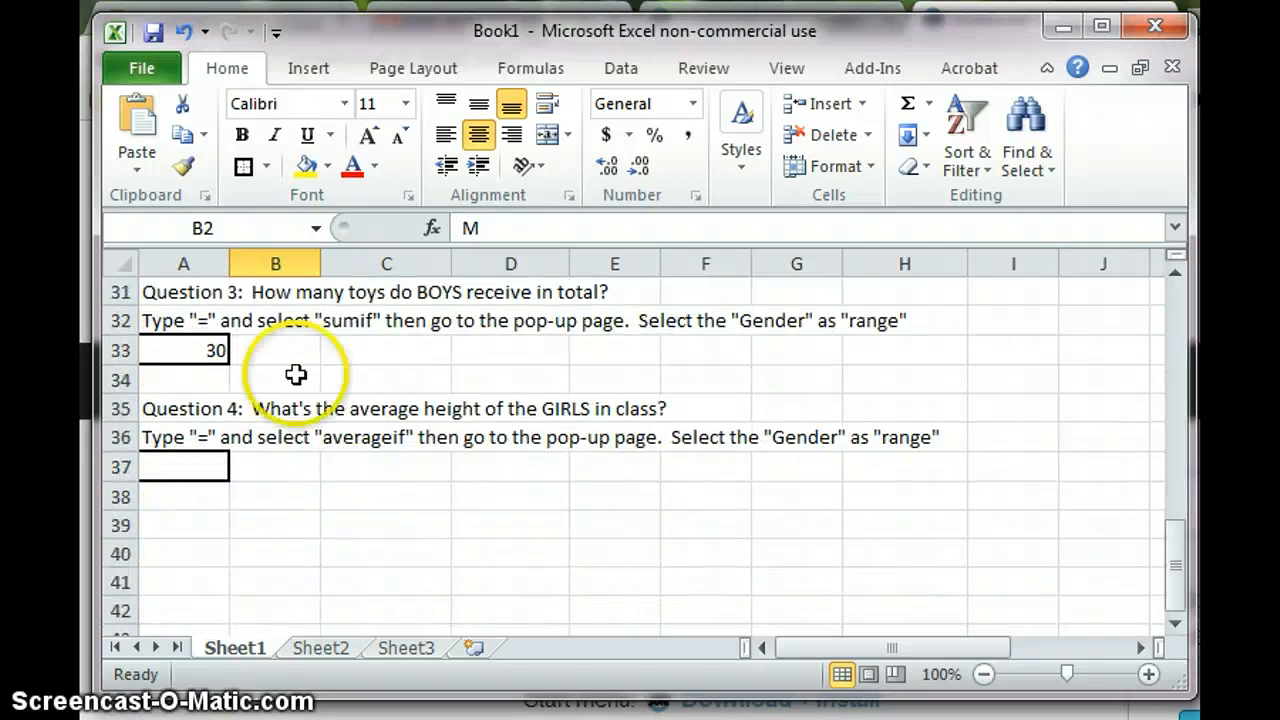
click(214, 349)
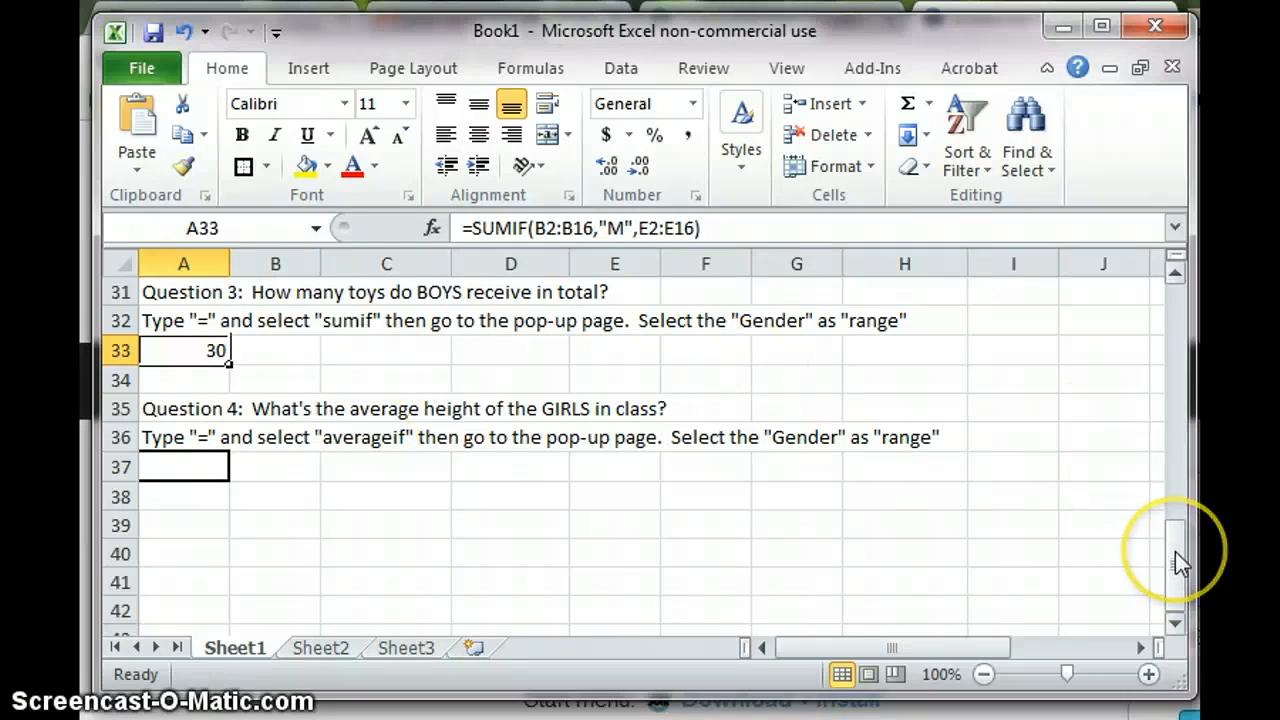
drag(1175, 551, 1173, 254)
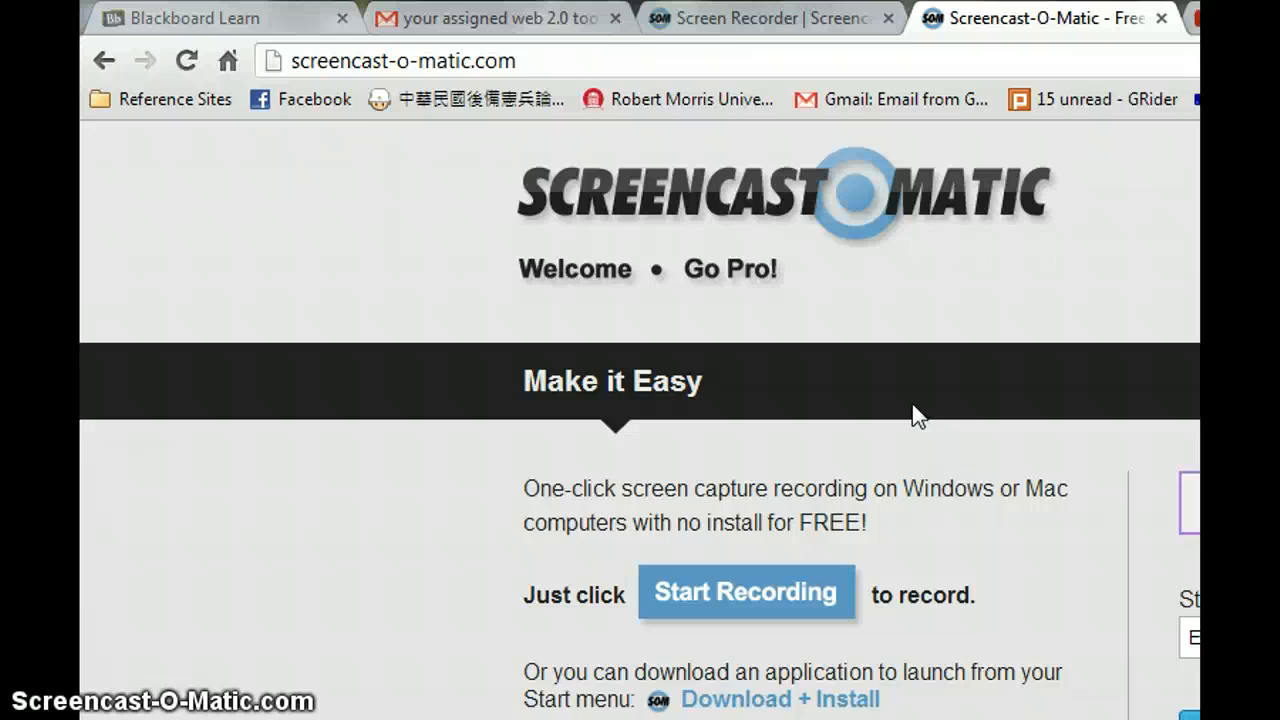
click(923, 355)
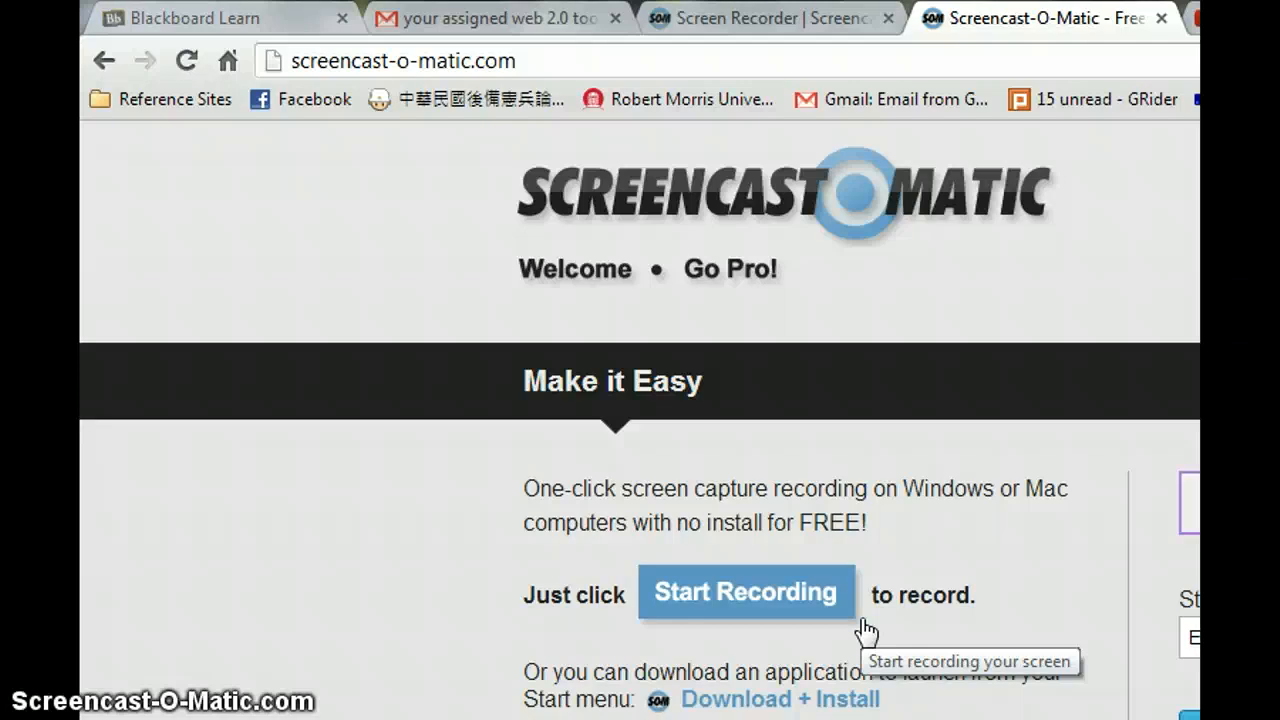
click(745, 700)
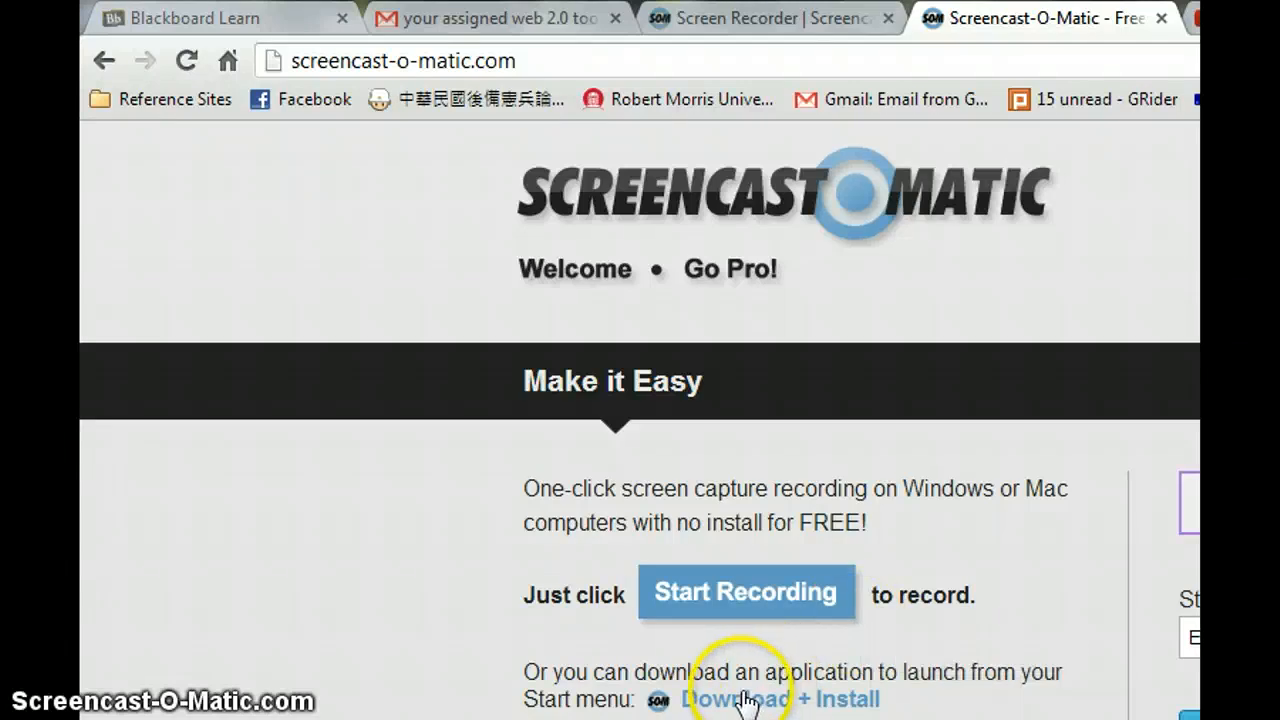